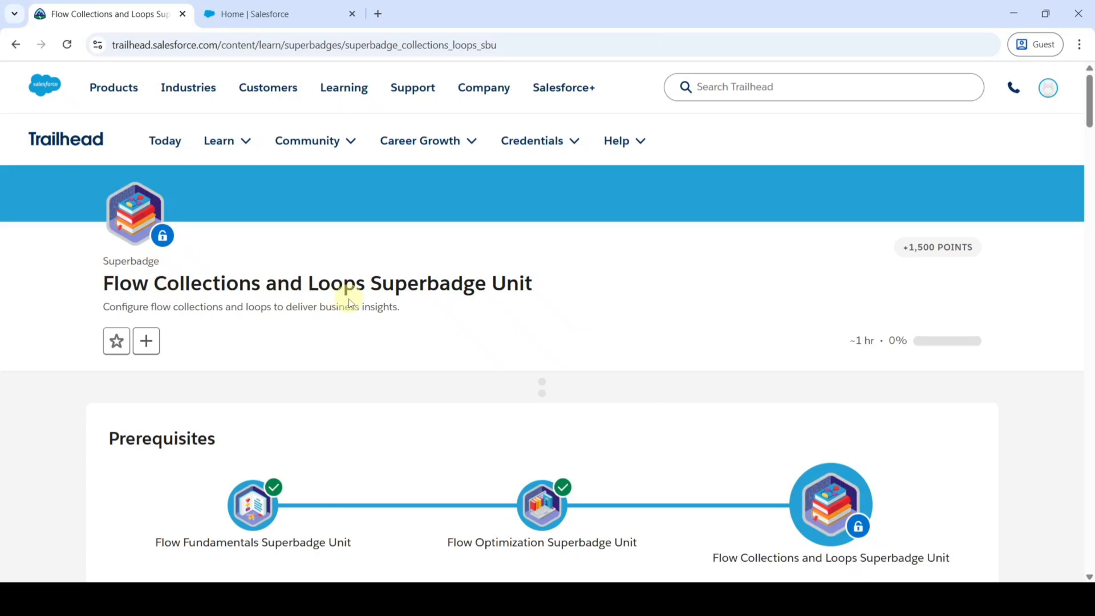
# Step: Launch the superbadge's hands-on org from the Trailhead page
pyautogui.moveTo(1089, 111); pyautogui.dragTo(1078, 489)
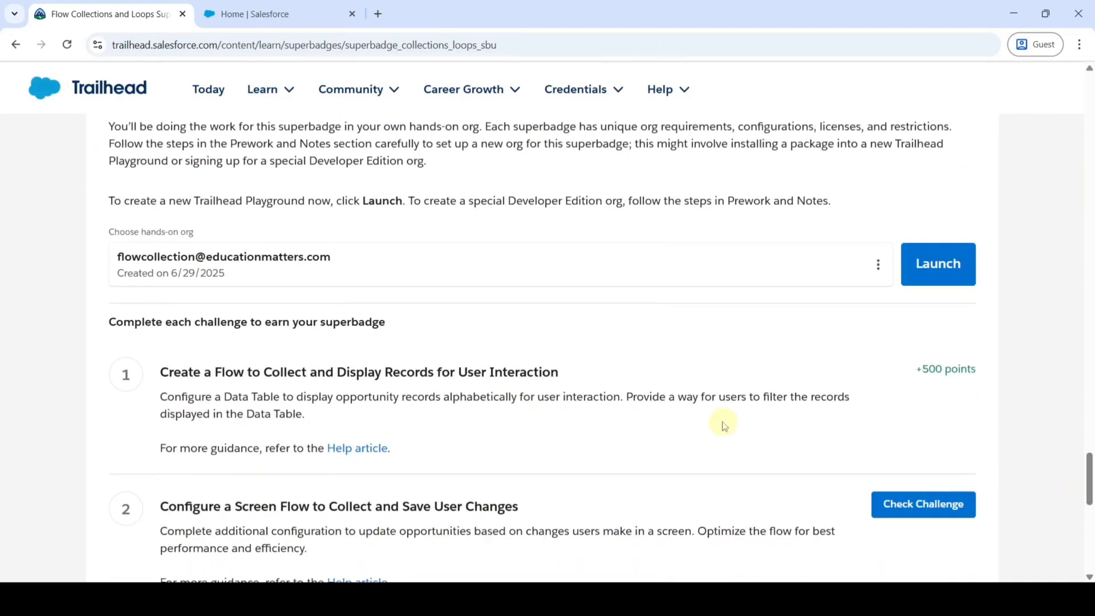
pyautogui.scroll(-2, 724, 421)
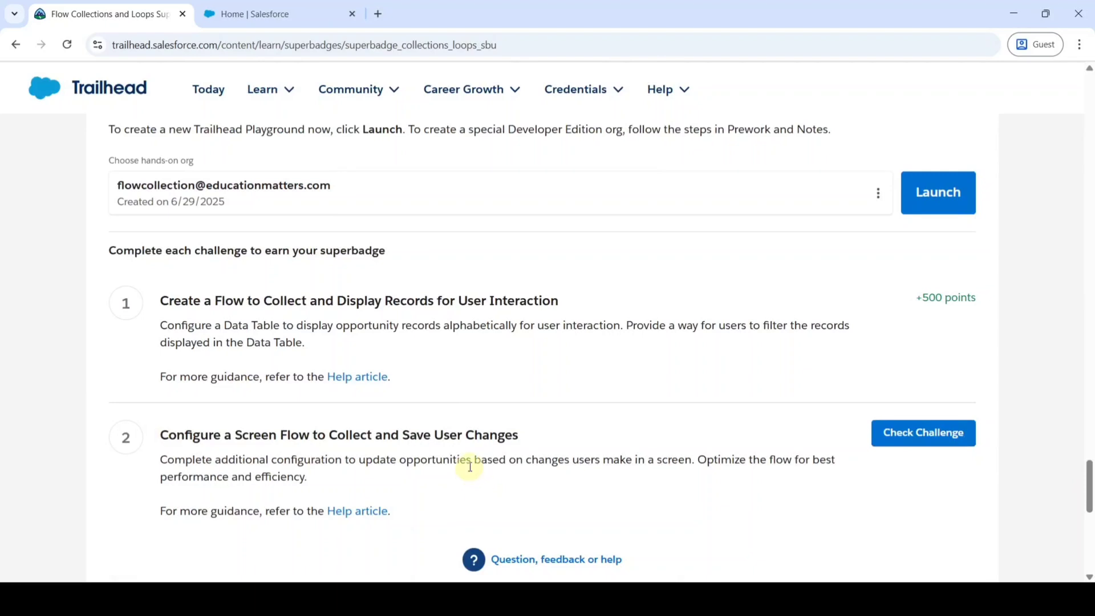
pyautogui.scroll(1, 626, 376)
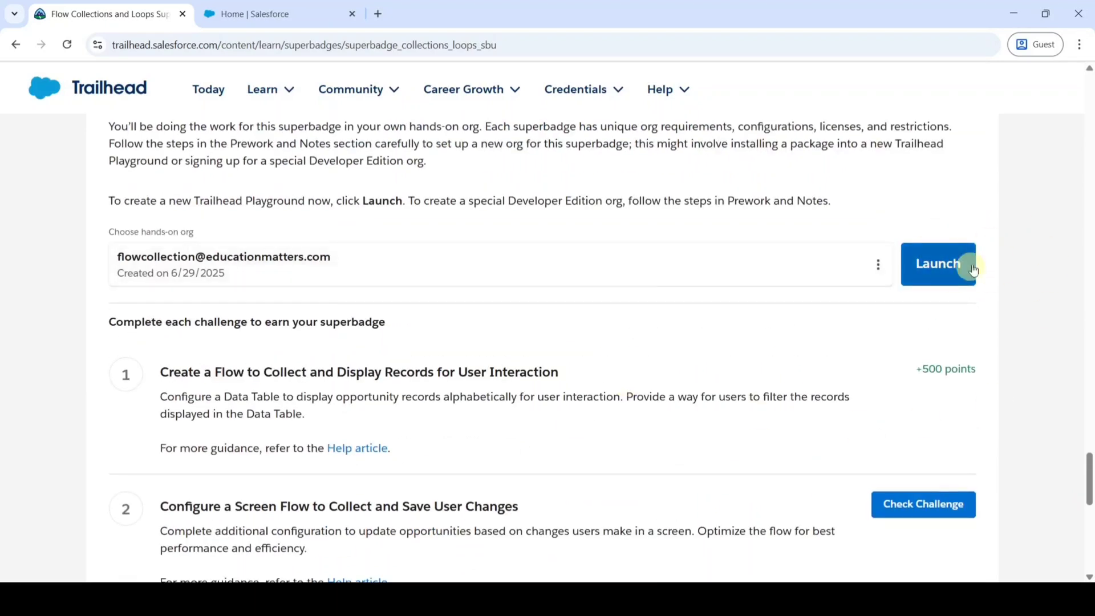
pyautogui.click(940, 269)
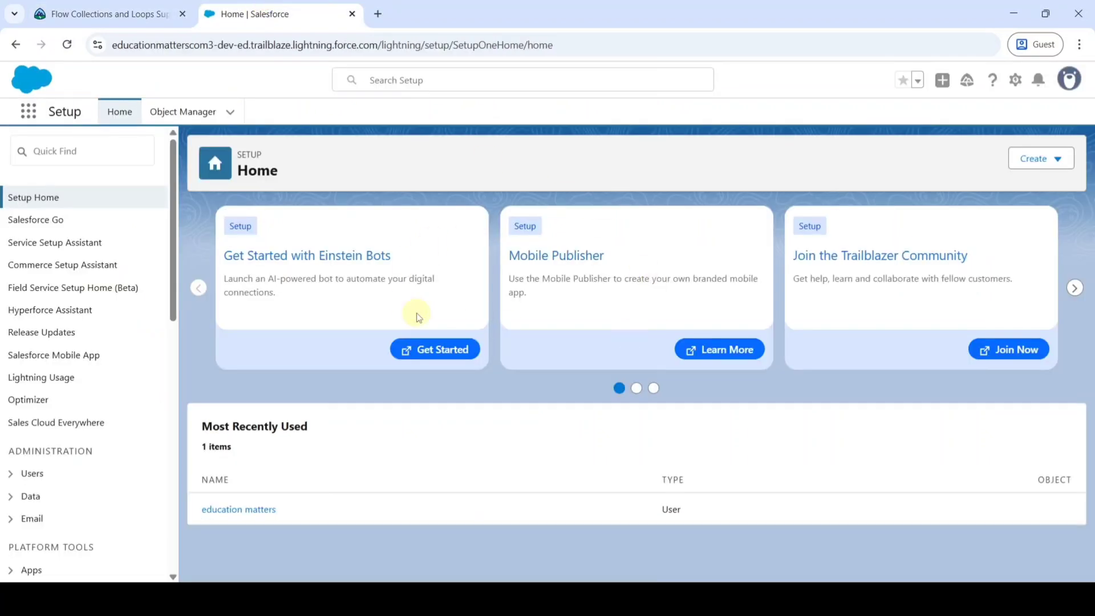
# Step: Read challenge 2 on the Opportunity Updater flow, then go to the org's Setup Home
pyautogui.hotkey('ctrl', 'shift', 'Tab')
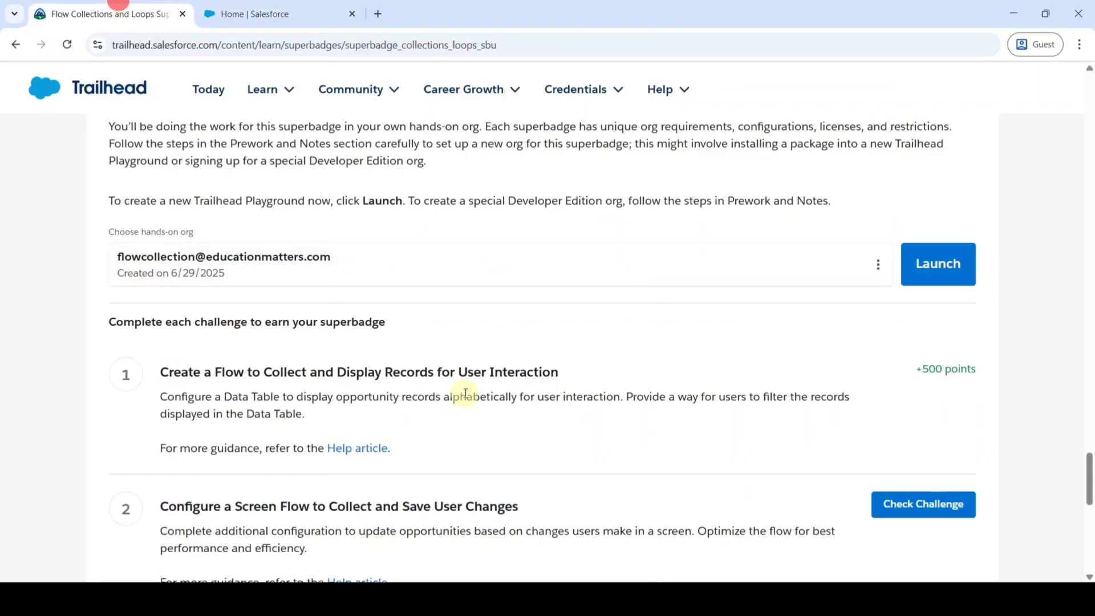
pyautogui.scroll(10, 464, 393)
pyautogui.scroll(2, 464, 400)
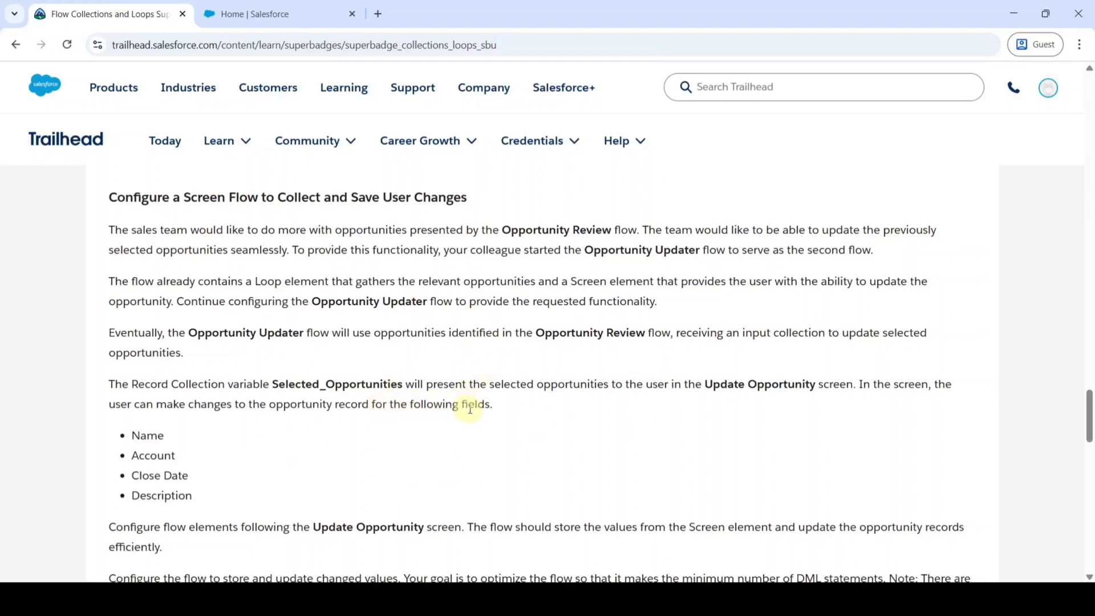
pyautogui.click(537, 250)
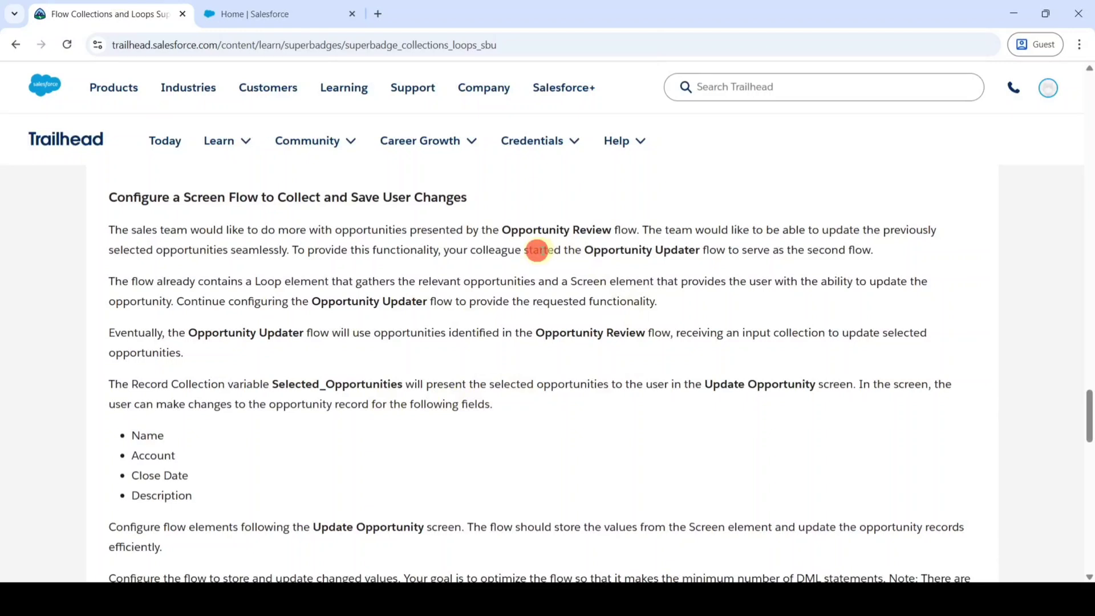
pyautogui.moveTo(536, 250); pyautogui.dragTo(739, 252)
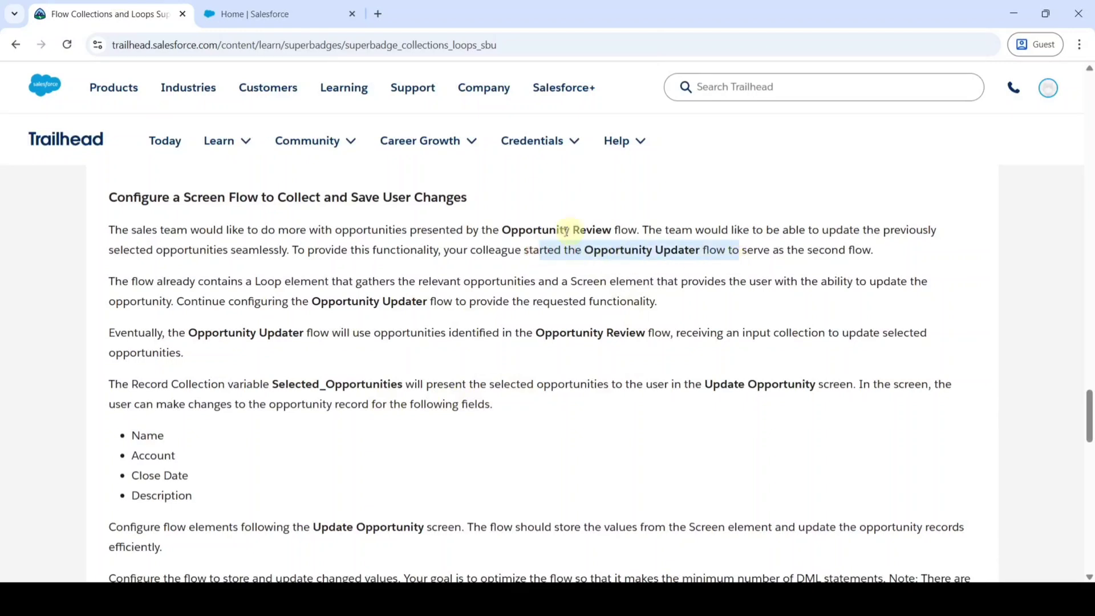
pyautogui.click(255, 14)
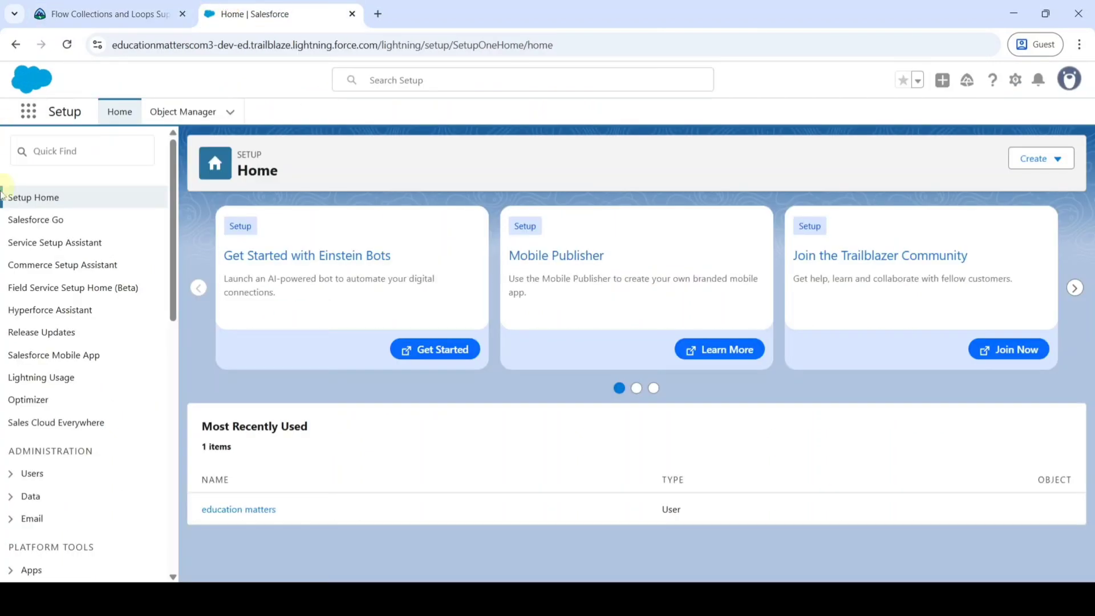
# Step: Search Setup for 'fl', go to Flows, and open the Opportunity Updater flow in Flow Builder
pyautogui.click(67, 152)
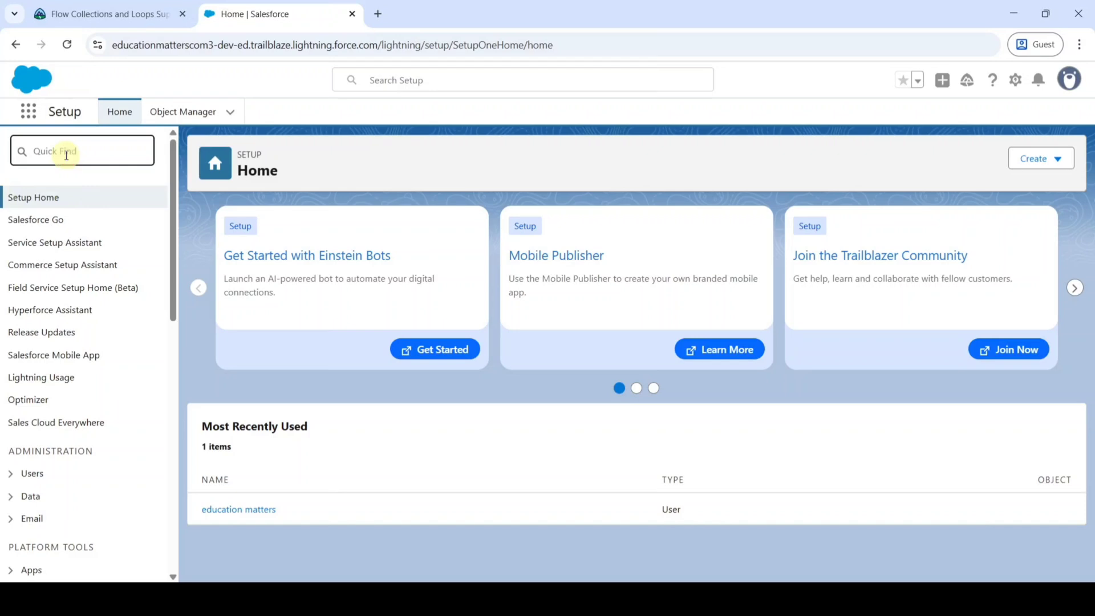
pyautogui.write('flow')
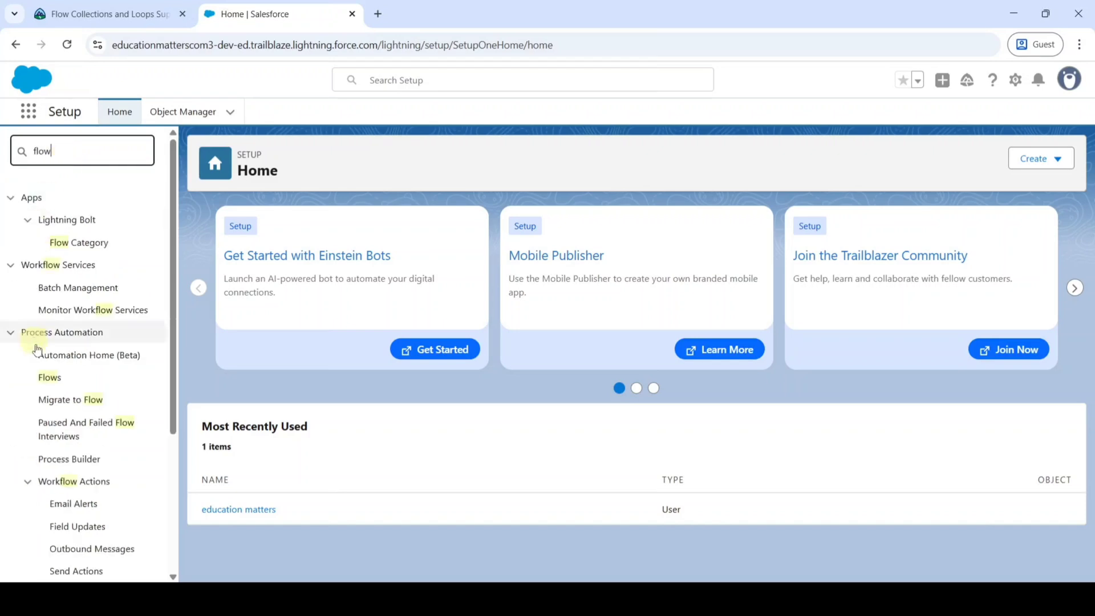
pyautogui.click(41, 377)
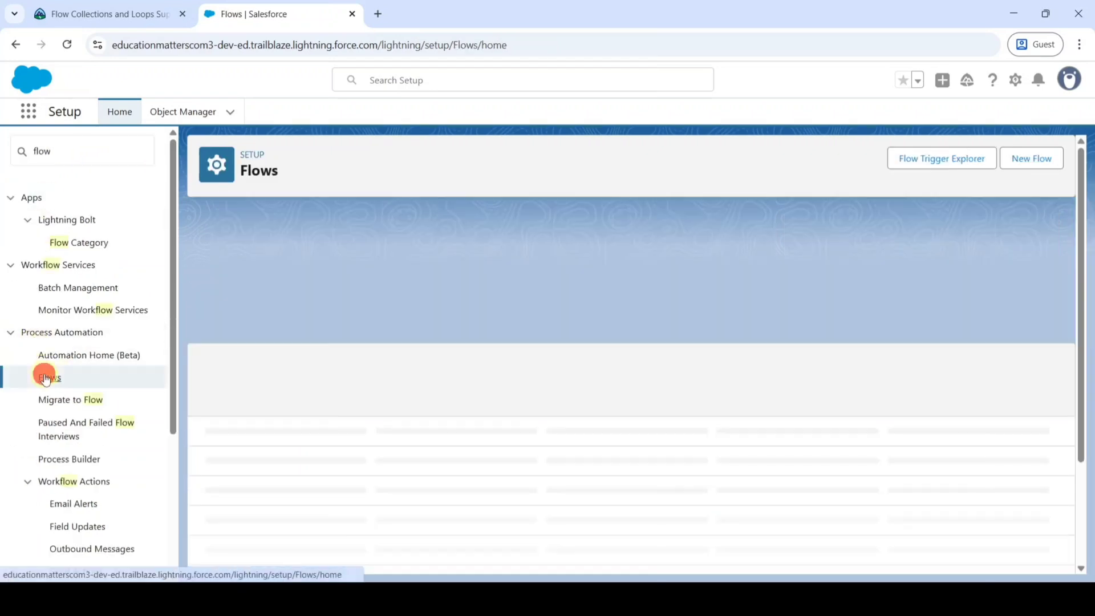
pyautogui.scroll(-12, 342, 399)
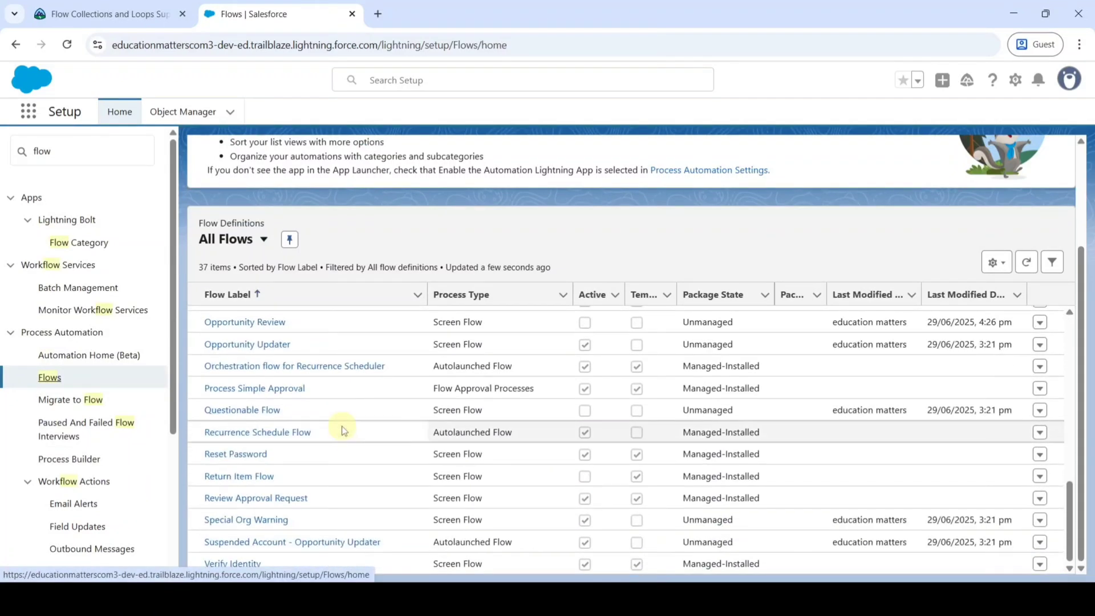
pyautogui.scroll(3, 341, 426)
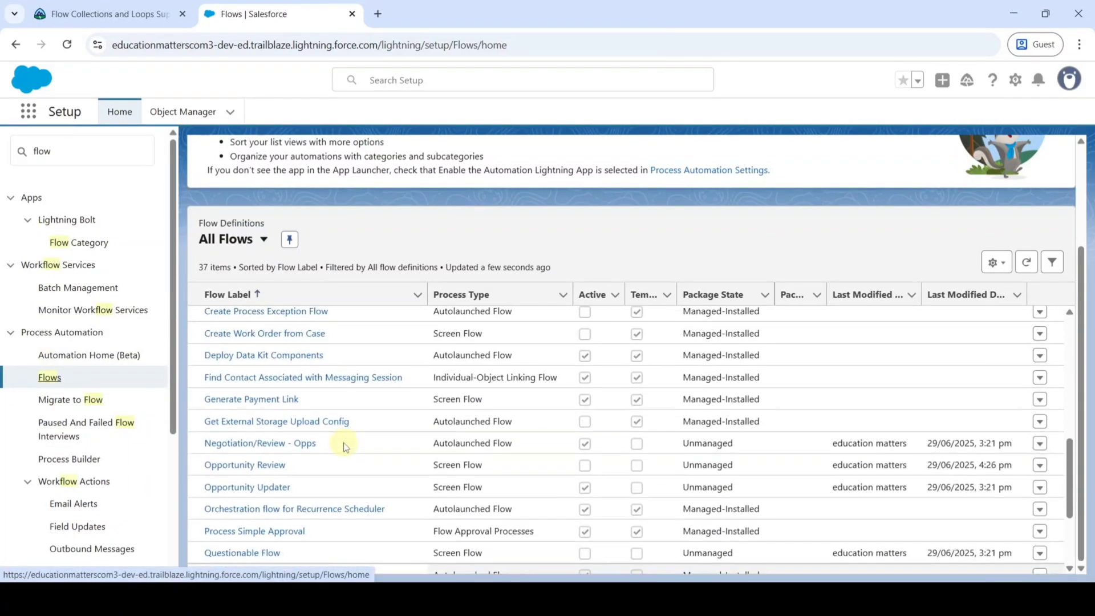
pyautogui.click(255, 489)
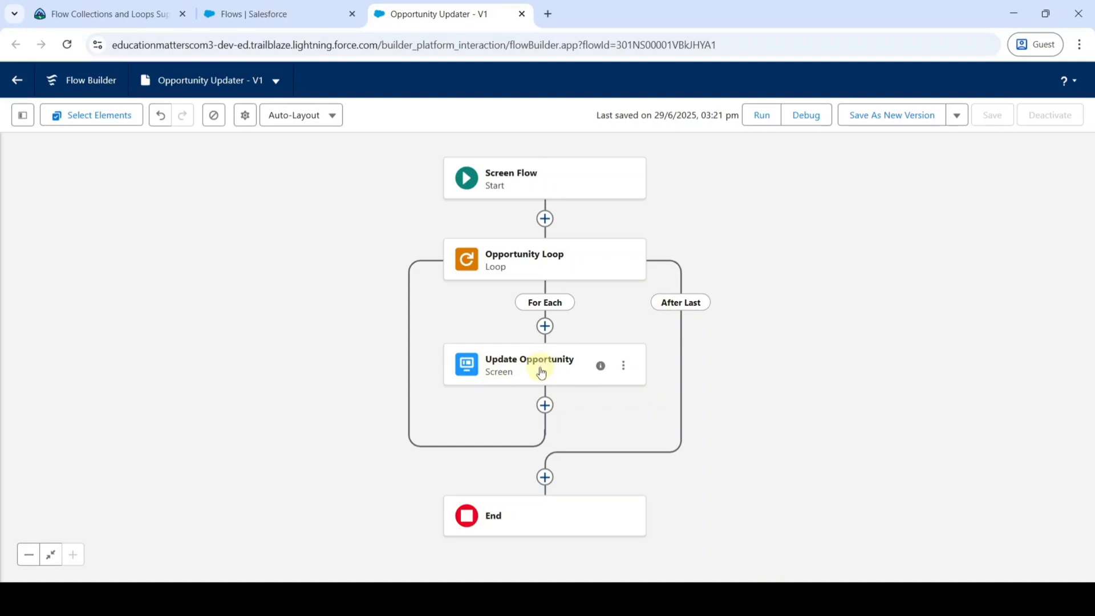
# Step: Insert an Assignment after Update Opportunity labelled 'assign index values' (API name assign_index_values)
pyautogui.click(545, 405)
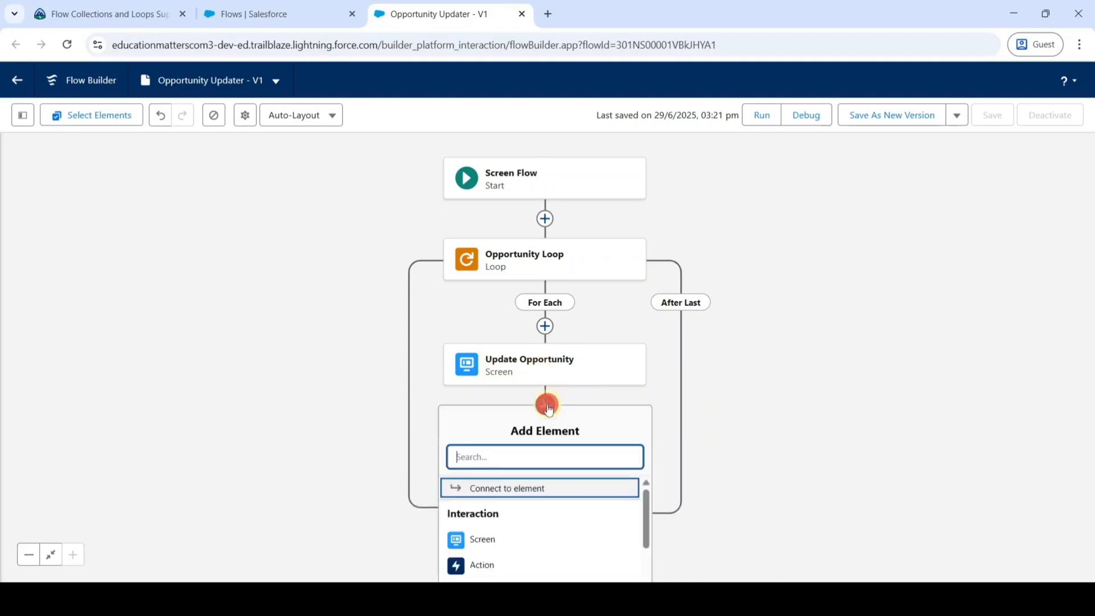
pyautogui.click(536, 456)
pyautogui.write('assi')
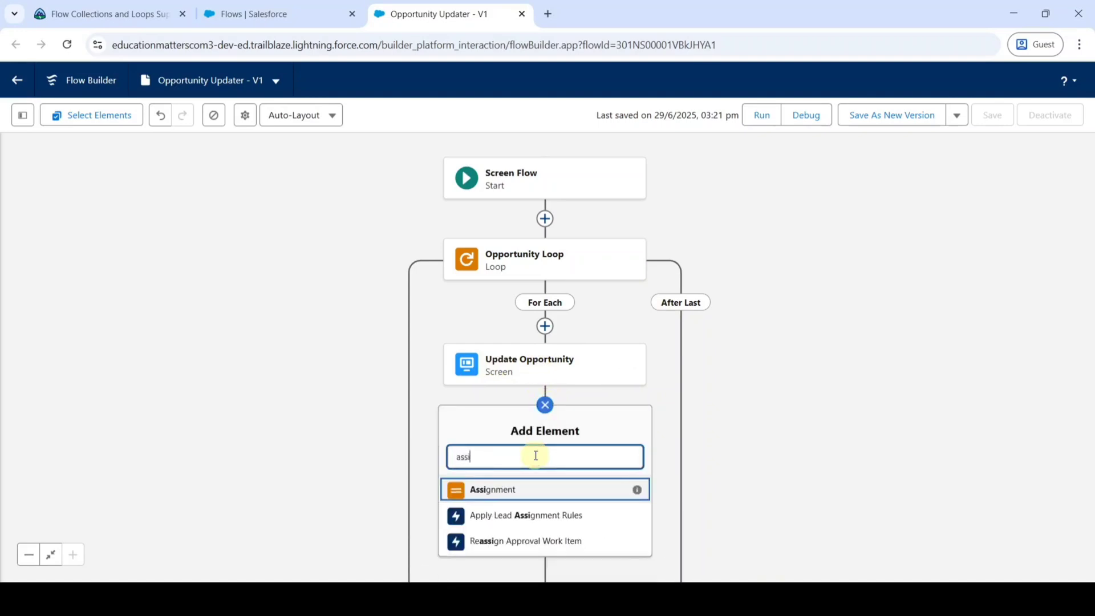
pyautogui.click(494, 490)
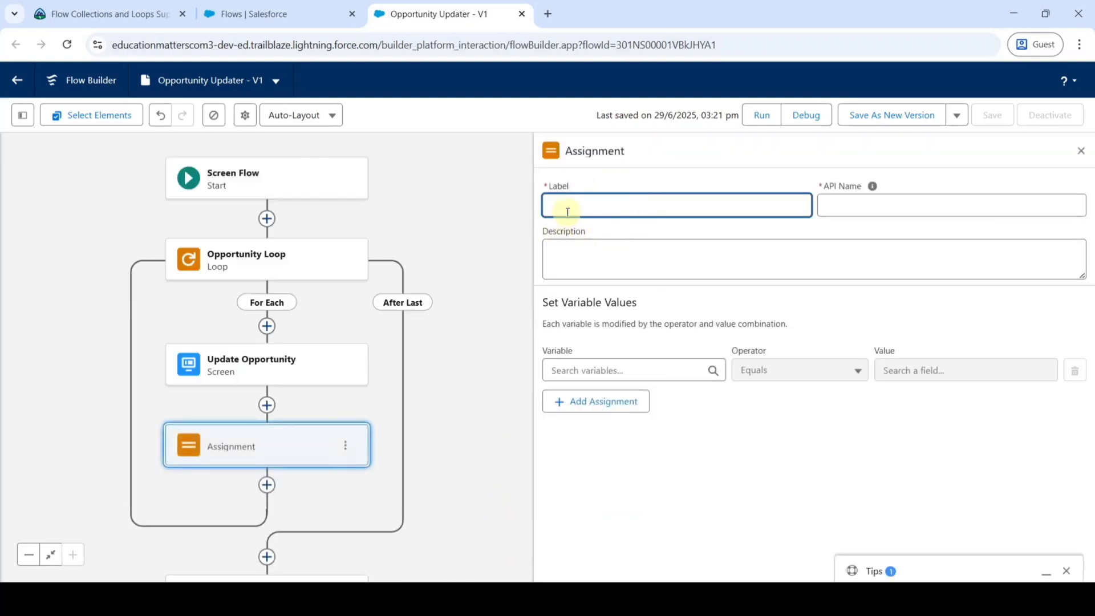
pyautogui.click(567, 207)
pyautogui.write('assign index values')
pyautogui.click(596, 182)
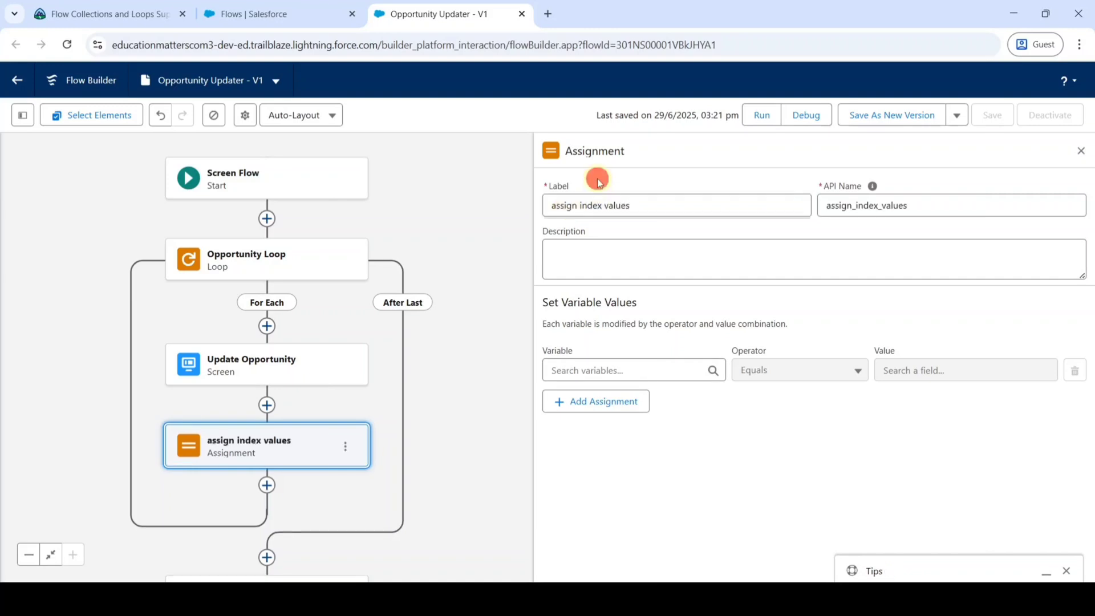
# Step: Assign the loop opportunity's Name from the screen's Opp_Name value
pyautogui.click(580, 368)
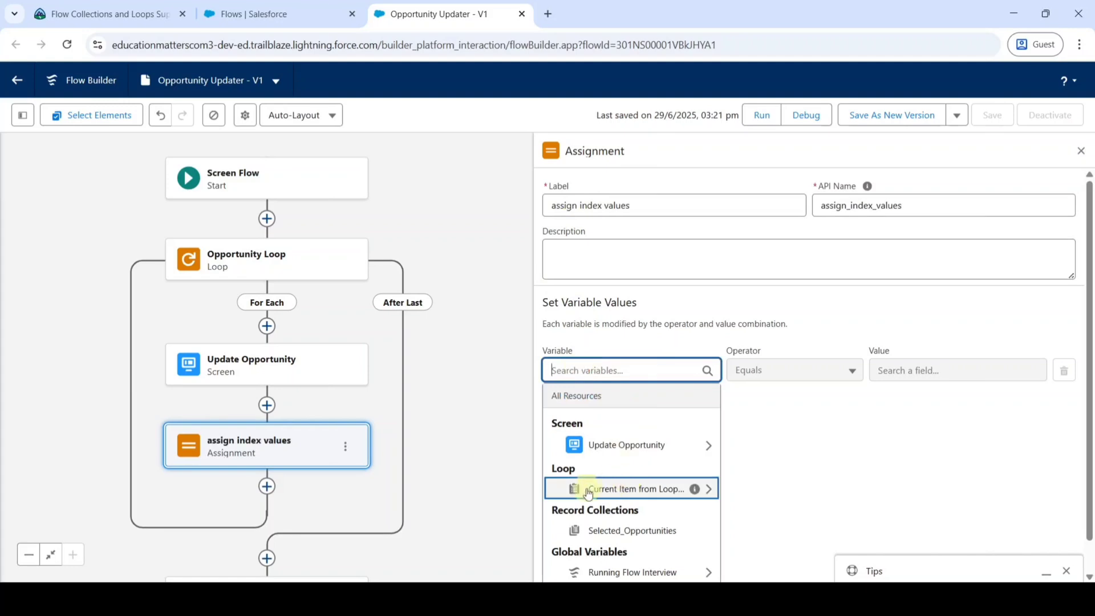
pyautogui.click(620, 496)
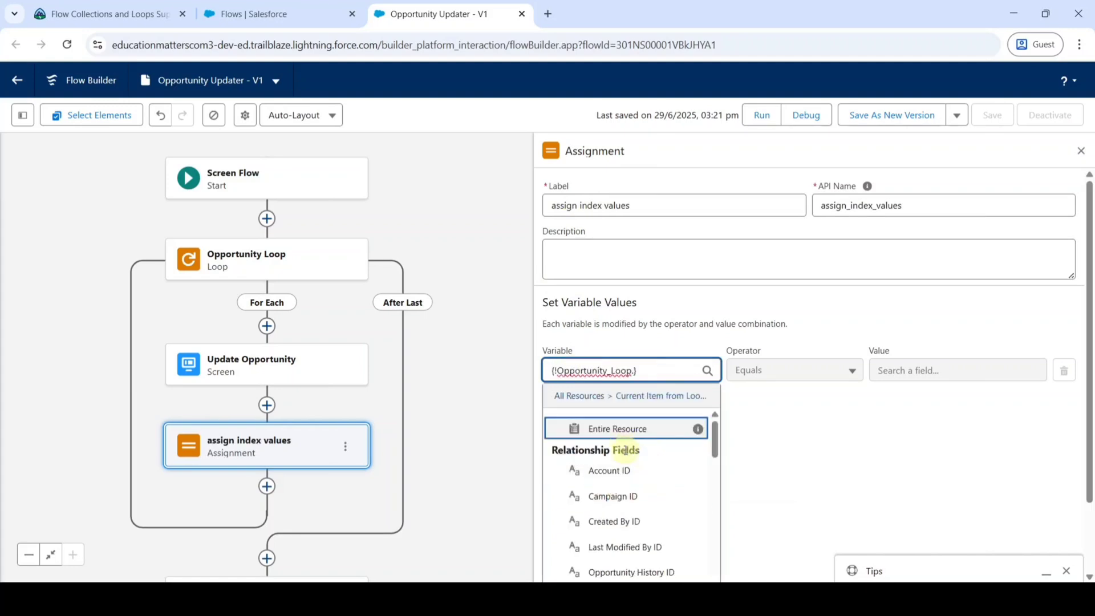
pyautogui.scroll(-2, 630, 508)
pyautogui.scroll(1, 633, 513)
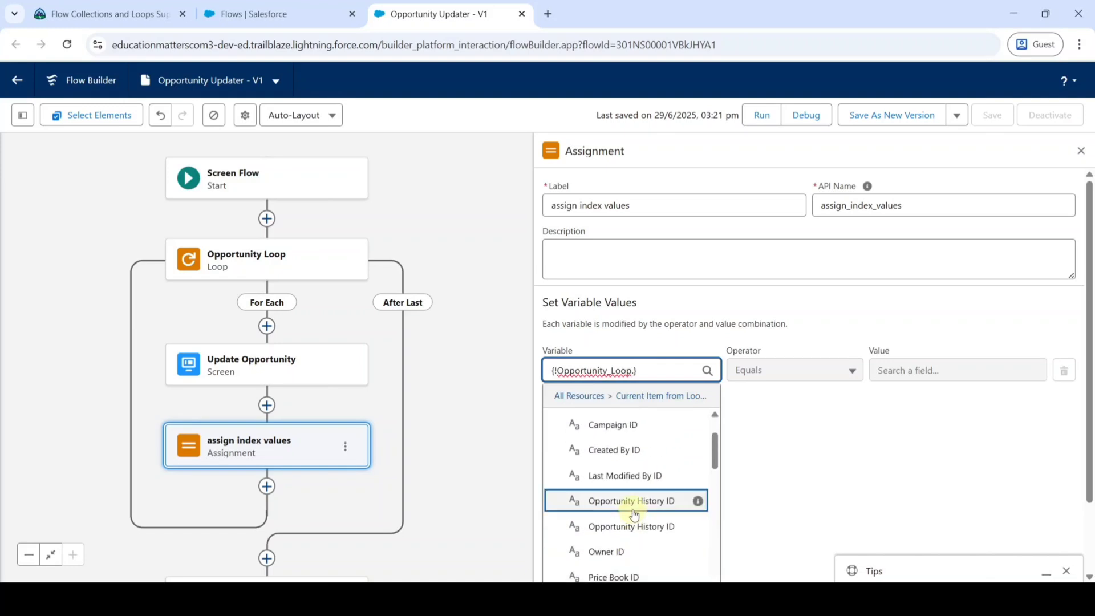
pyautogui.scroll(1, 634, 513)
pyautogui.scroll(-3, 635, 516)
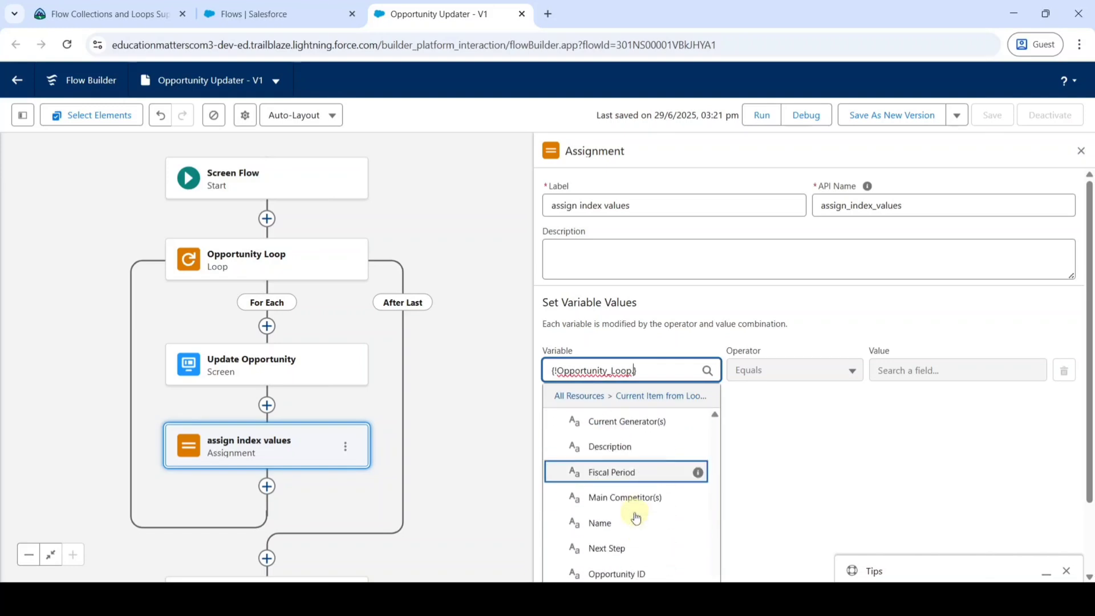
pyautogui.click(607, 526)
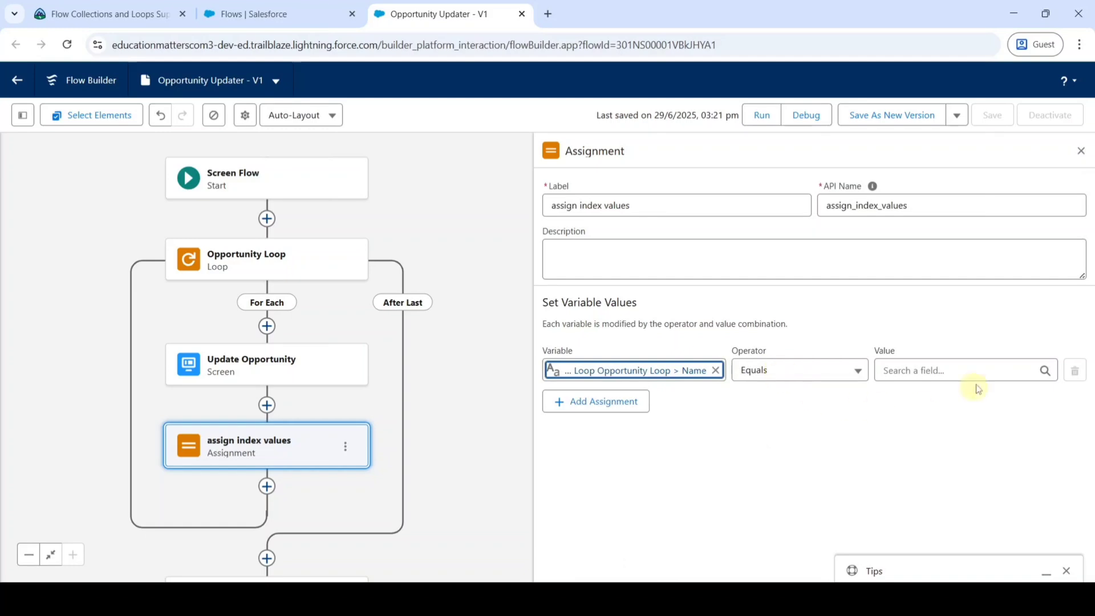
pyautogui.click(912, 372)
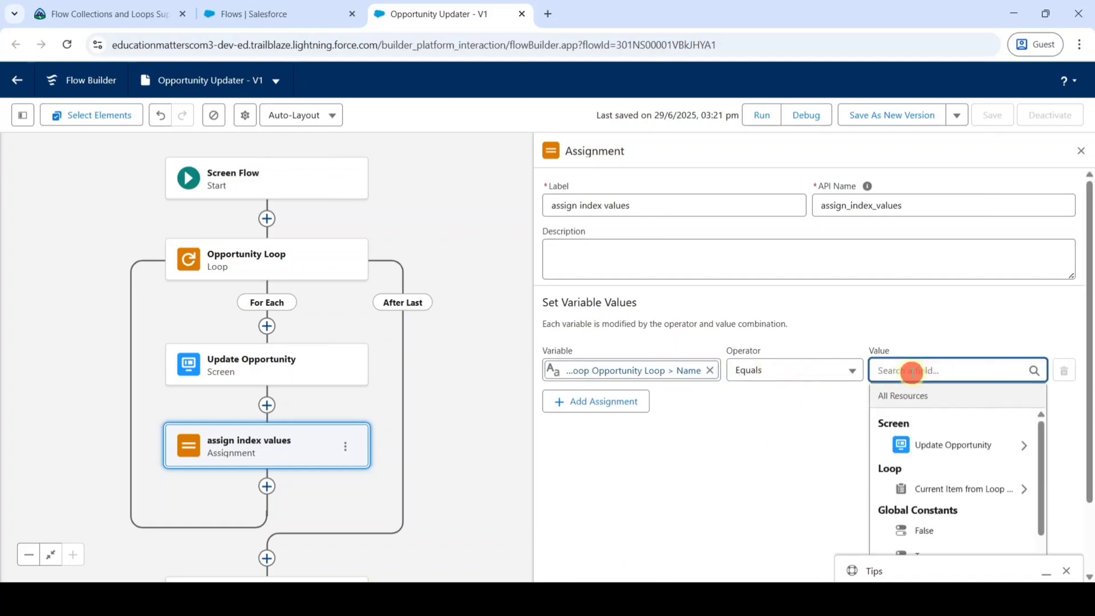
pyautogui.write('opp_na')
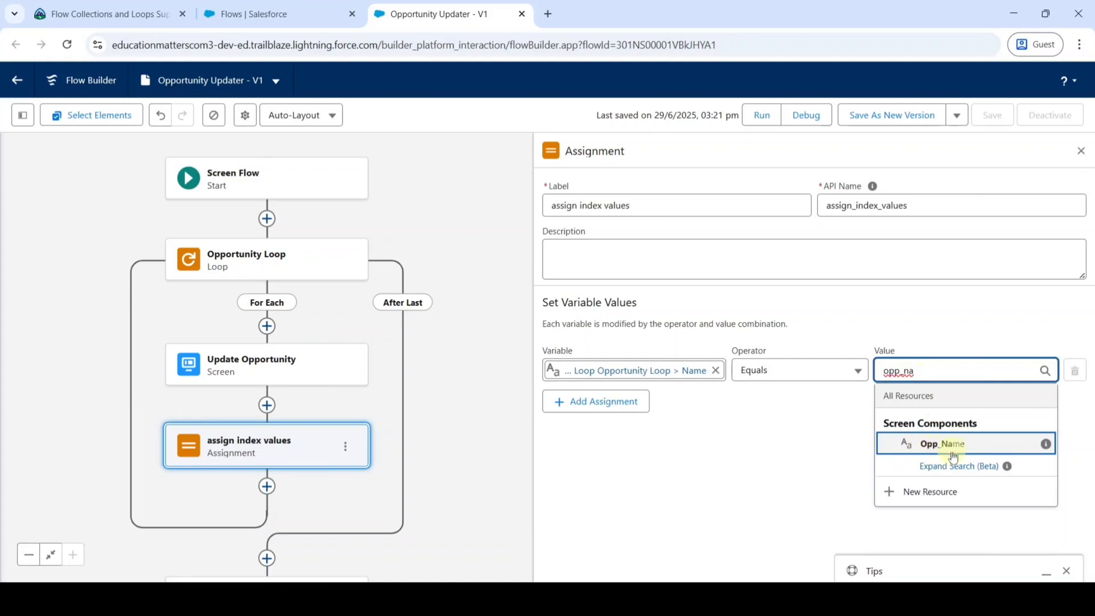
pyautogui.click(949, 451)
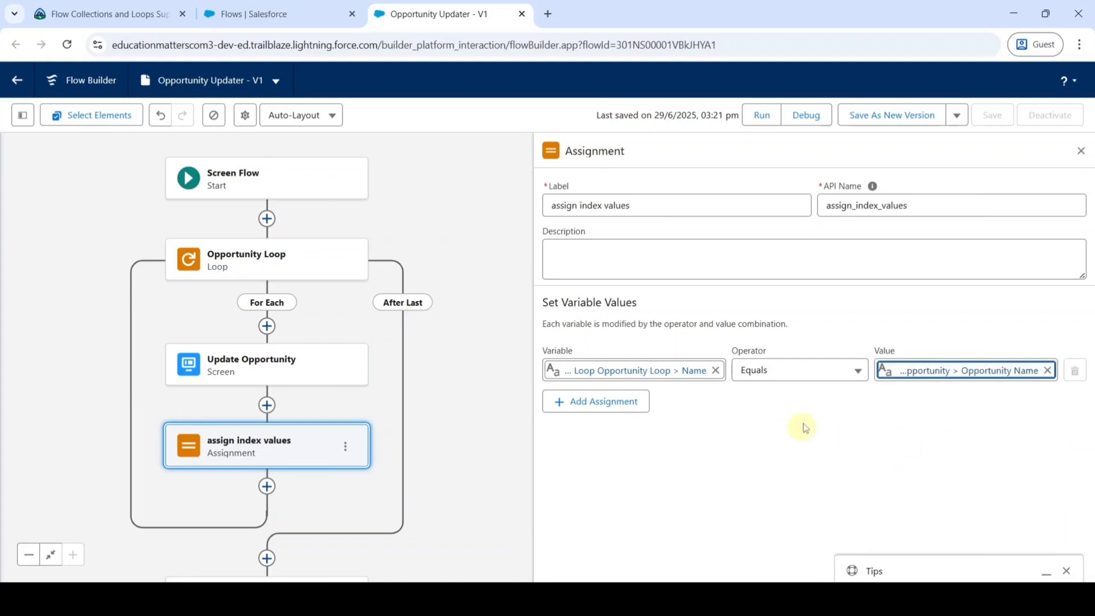
# Step: Add a row setting the loop opportunity's Account ID to Opp_Account's Record ID
pyautogui.click(583, 407)
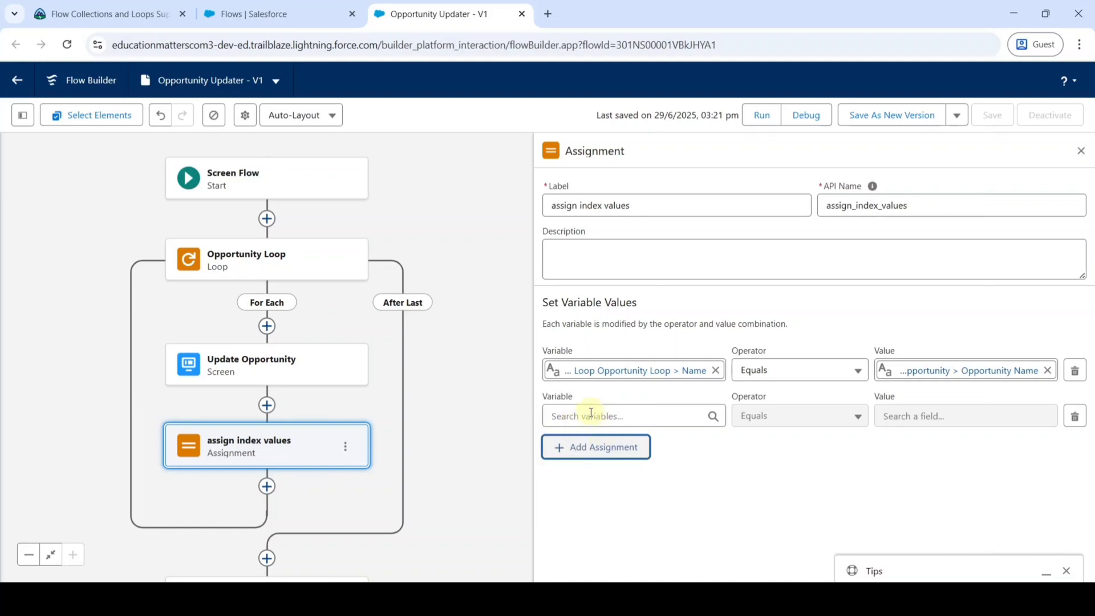
pyautogui.click(589, 415)
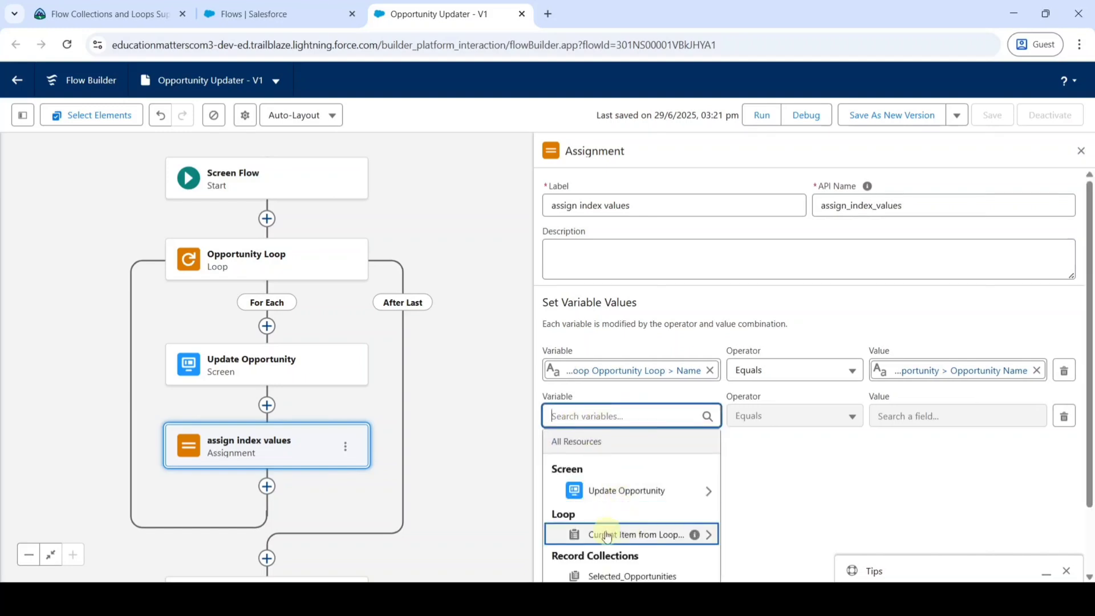
pyautogui.click(634, 535)
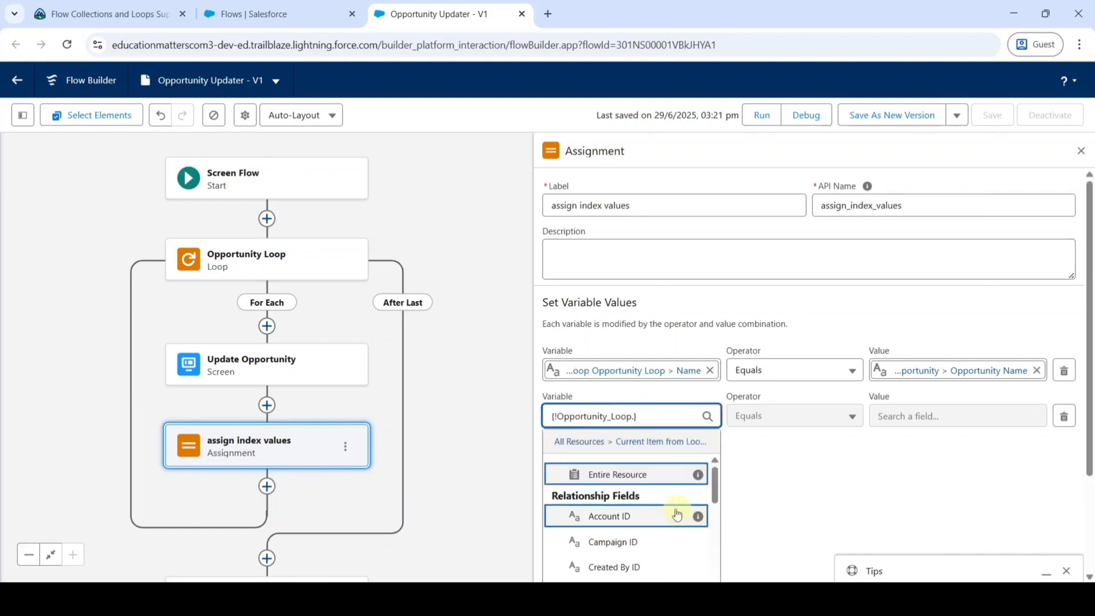
pyautogui.click(595, 516)
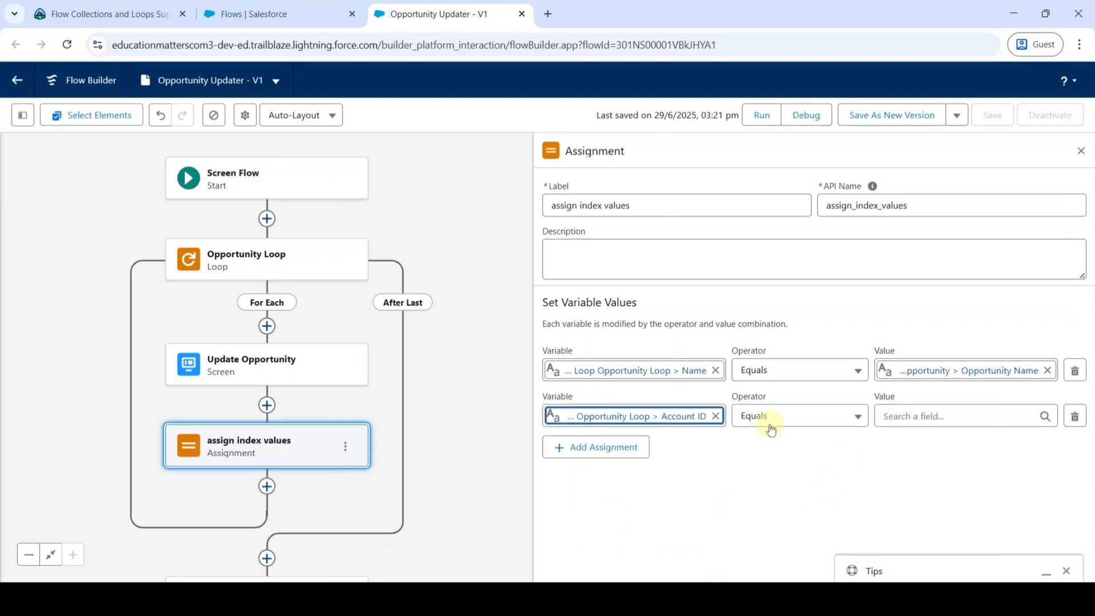
pyautogui.click(903, 416)
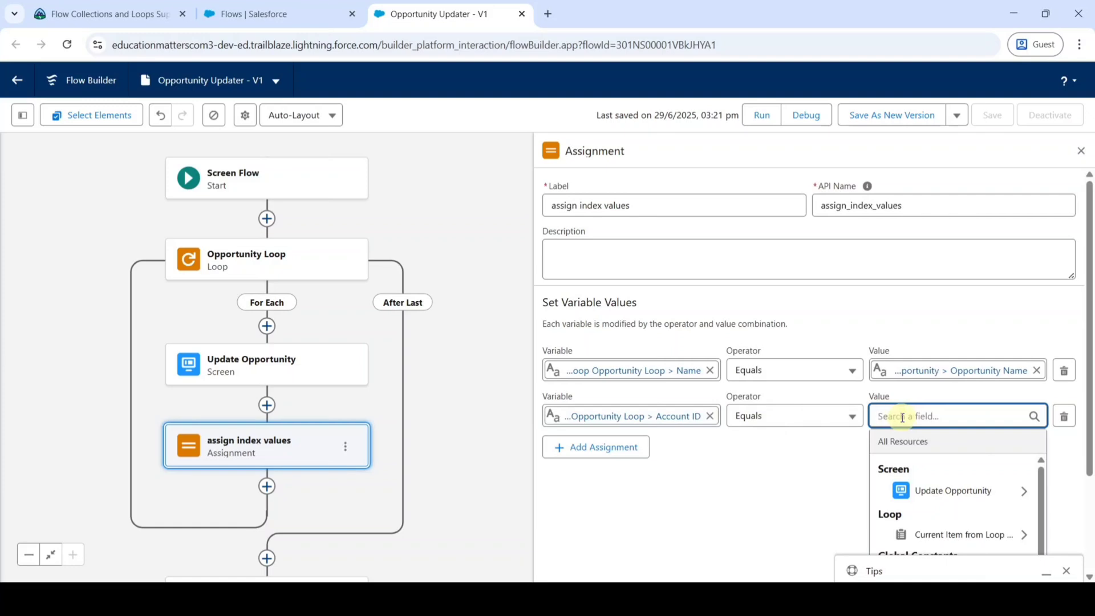
pyautogui.write('Opp_')
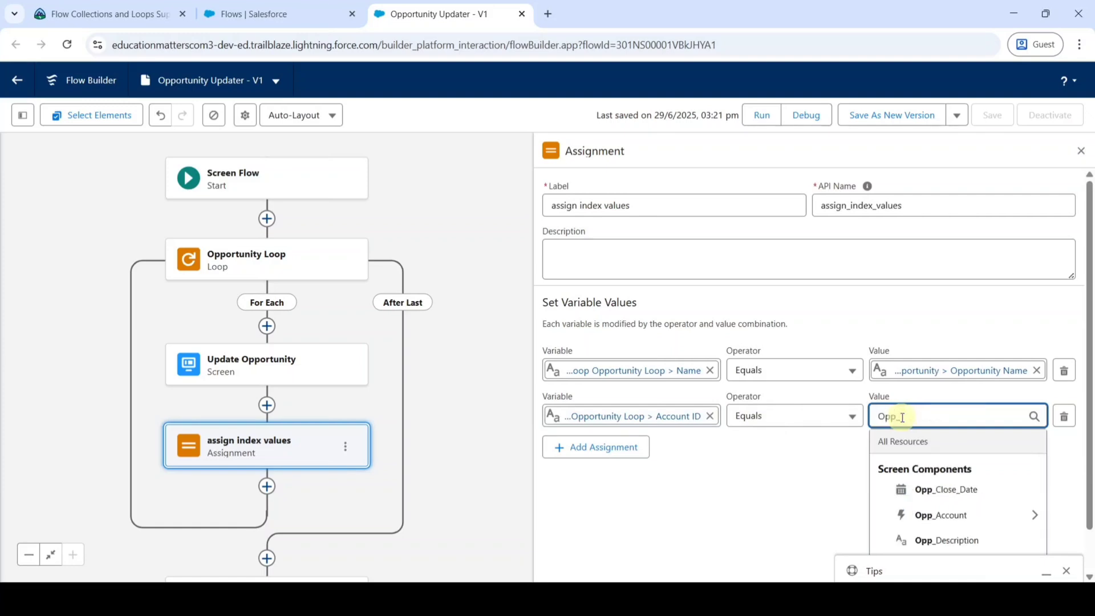
pyautogui.click(949, 519)
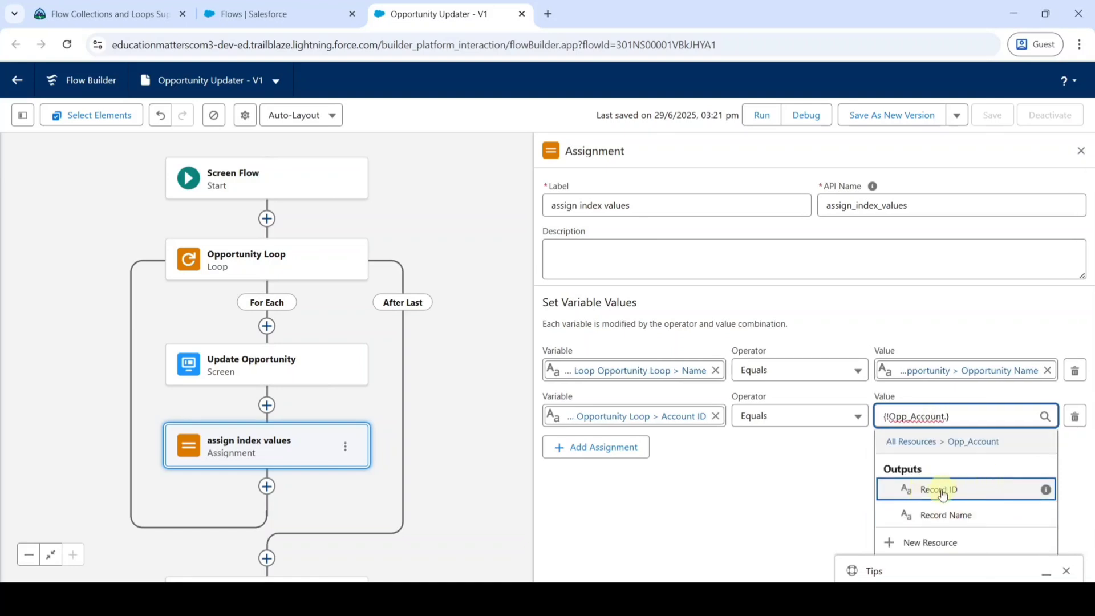
pyautogui.click(941, 494)
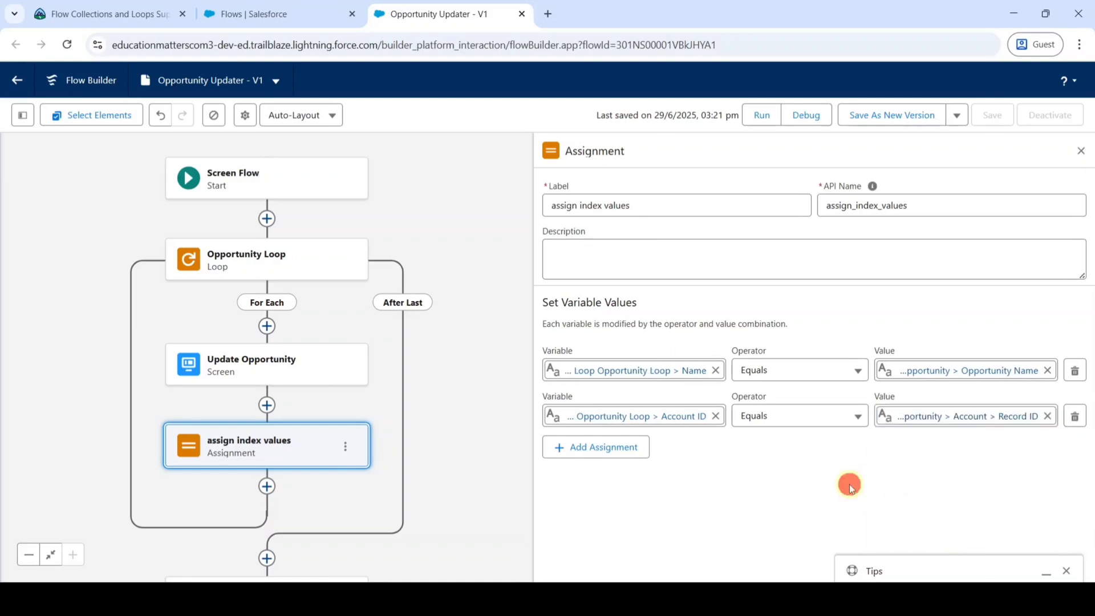
# Step: Add a row setting Opportunity_Loop.CloseDate to Opp_Close_Date
pyautogui.click(586, 453)
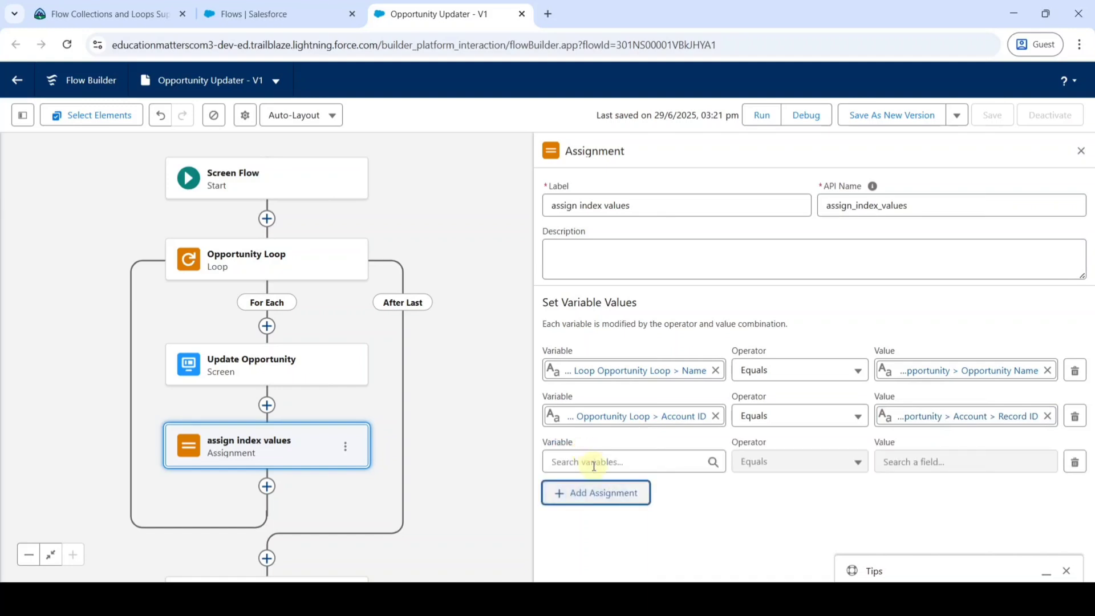
pyautogui.click(590, 461)
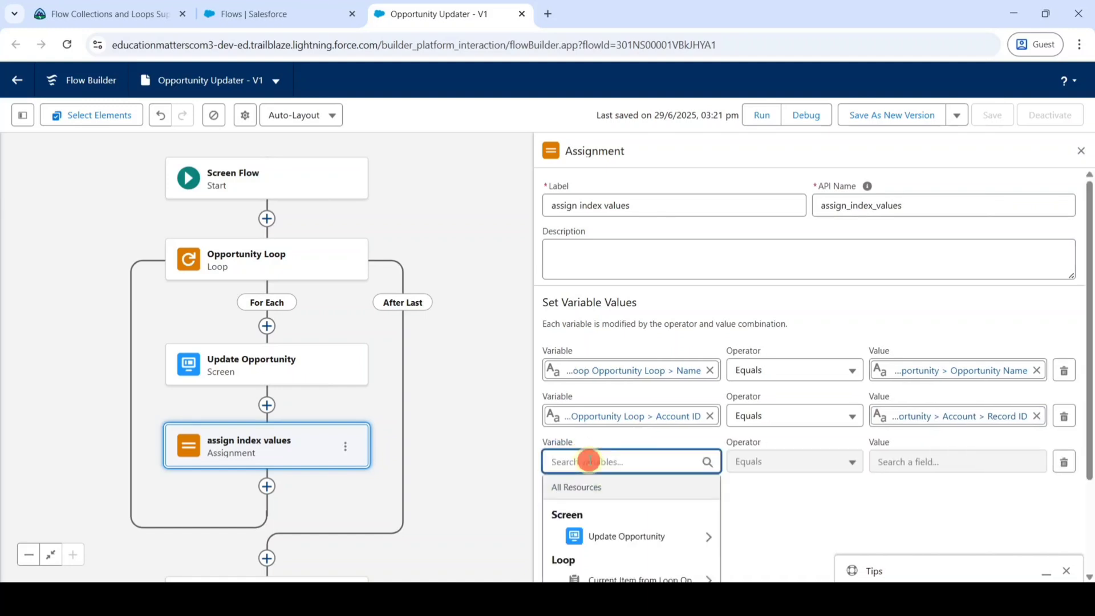
pyautogui.click(612, 577)
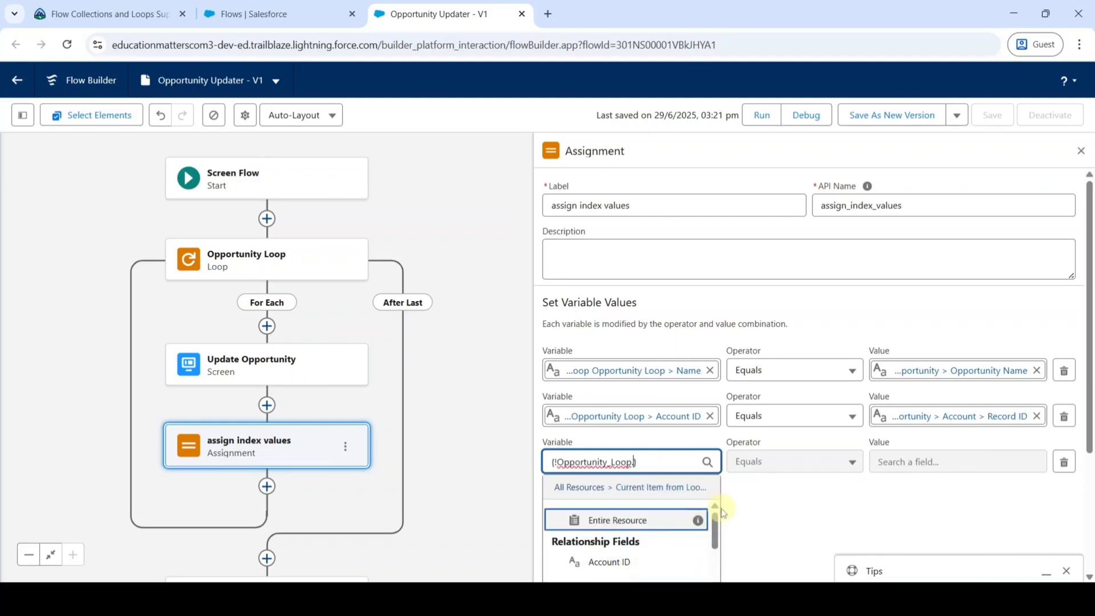
pyautogui.write('.close')
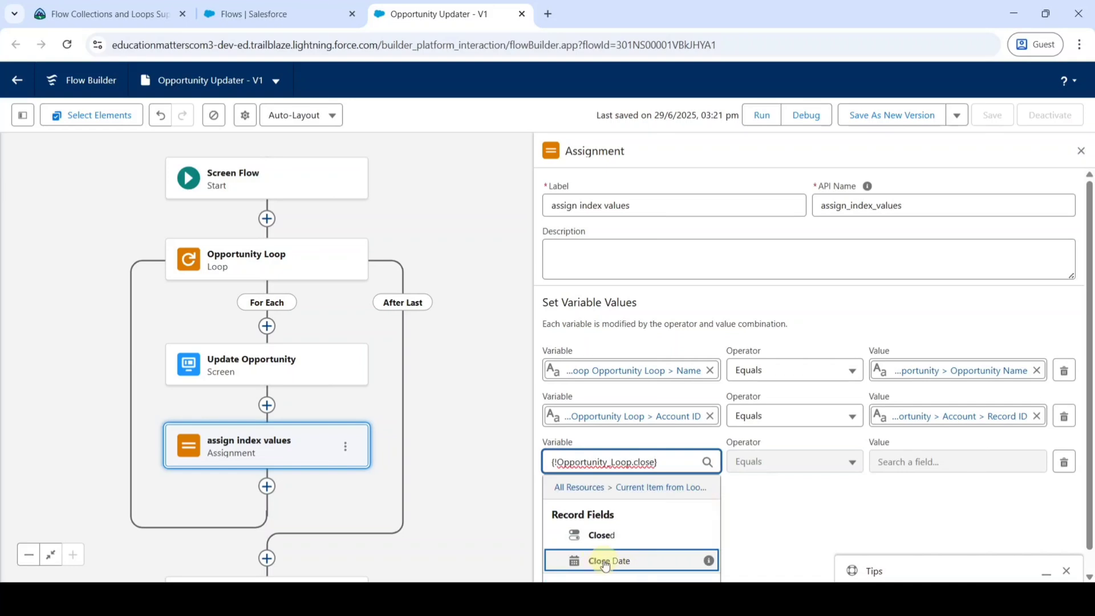
pyautogui.click(603, 561)
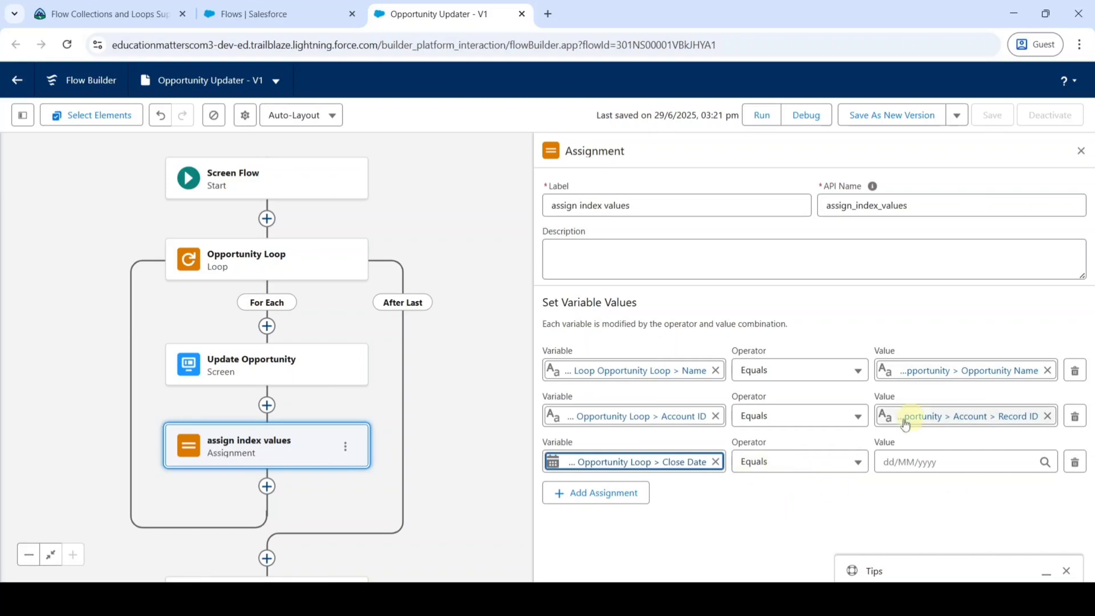
pyautogui.click(906, 461)
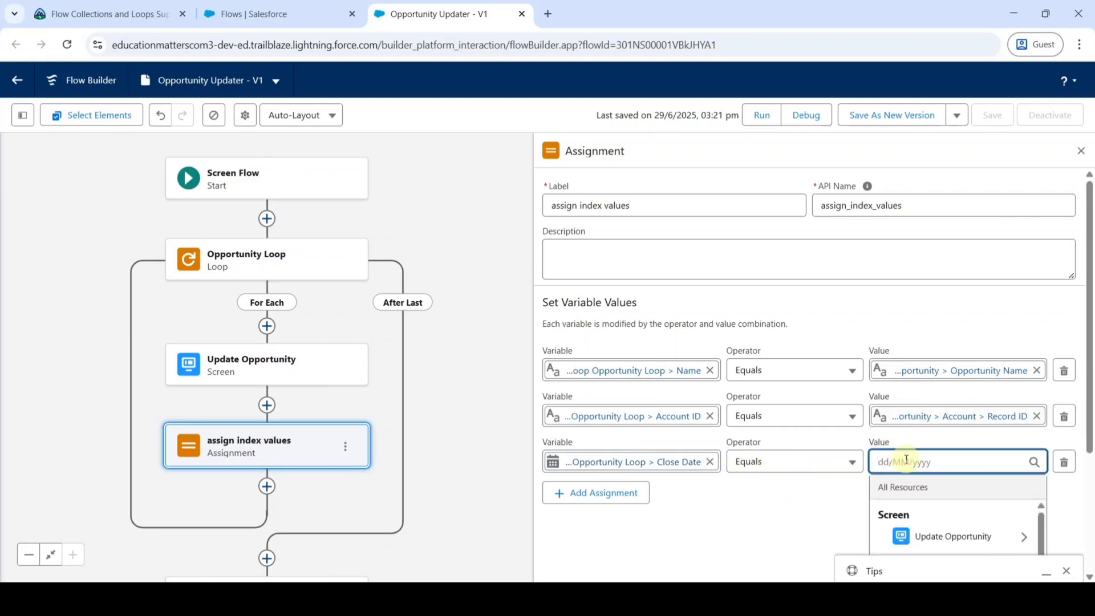
pyautogui.write('Opp')
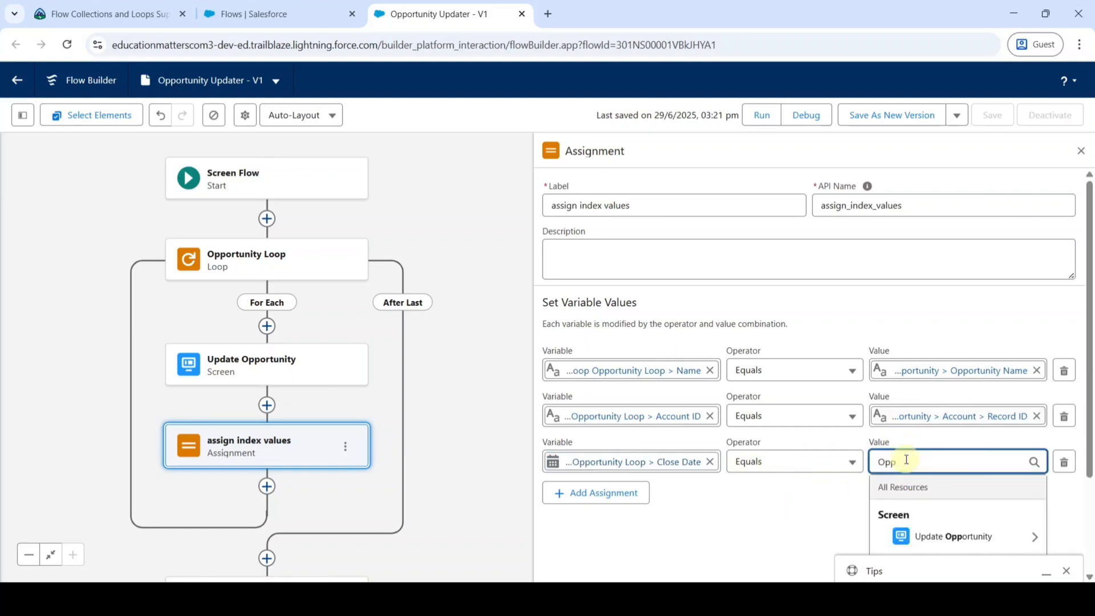
pyautogui.write('_clo')
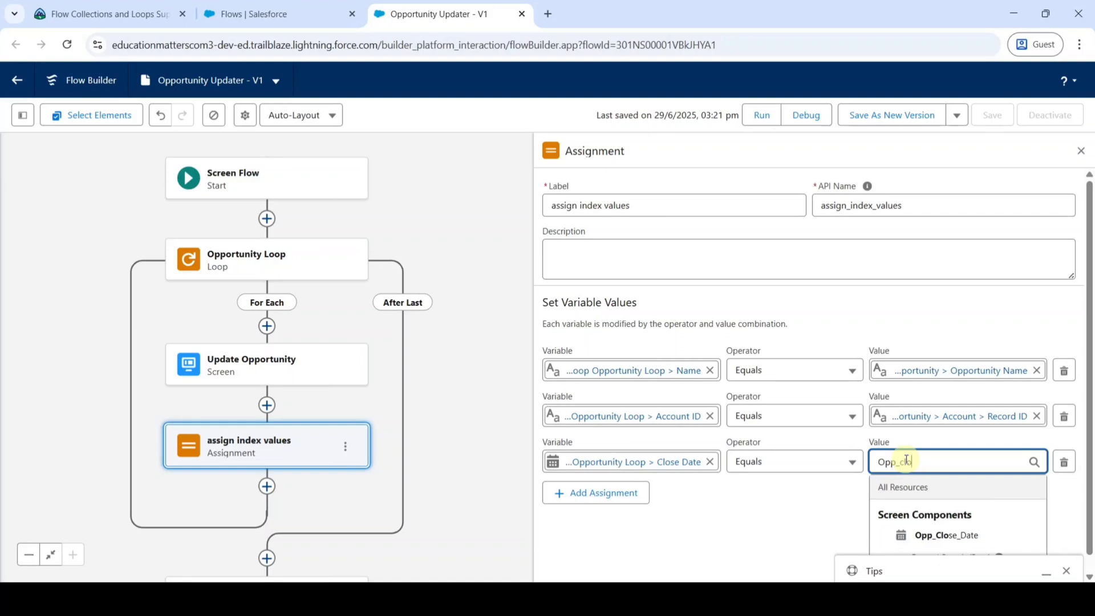
pyautogui.click(951, 536)
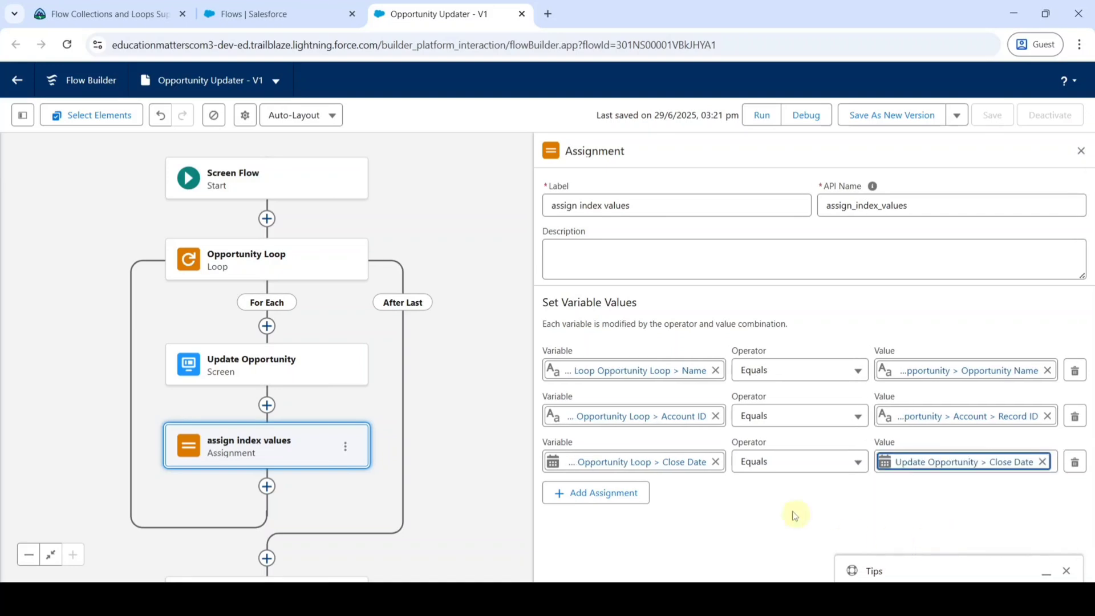
# Step: Add a row setting Opportunity_Loop.Description to Opp_Description
pyautogui.click(597, 494)
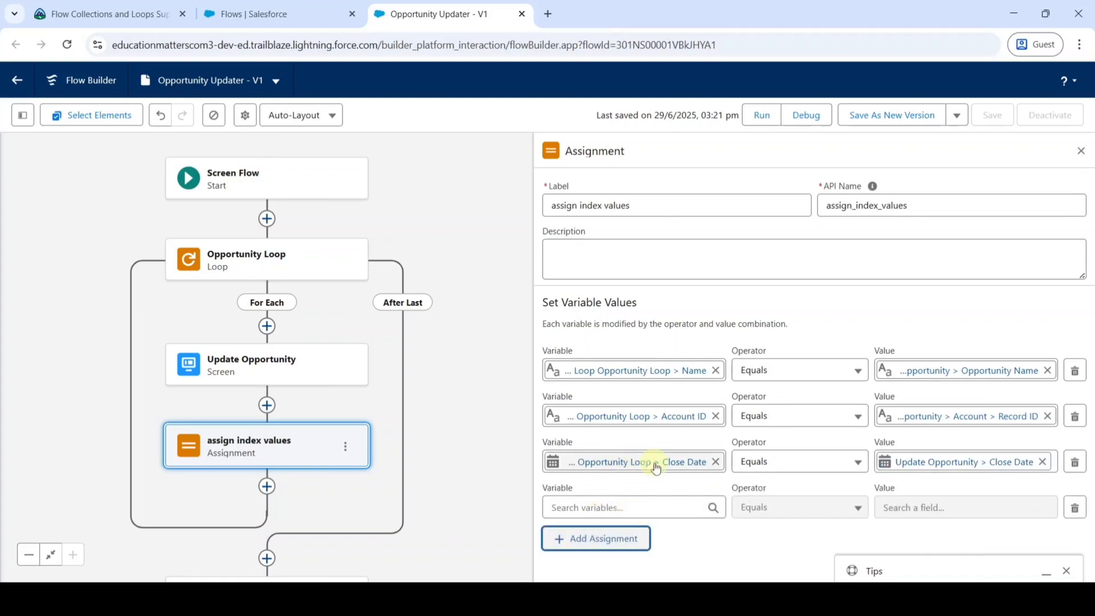
pyautogui.click(599, 507)
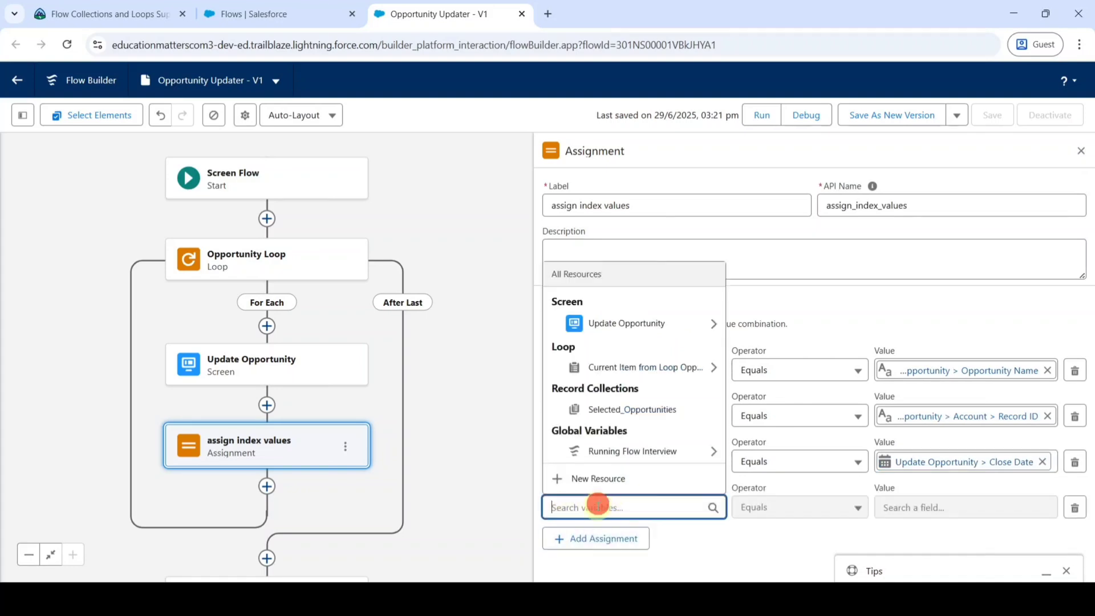
pyautogui.click(608, 371)
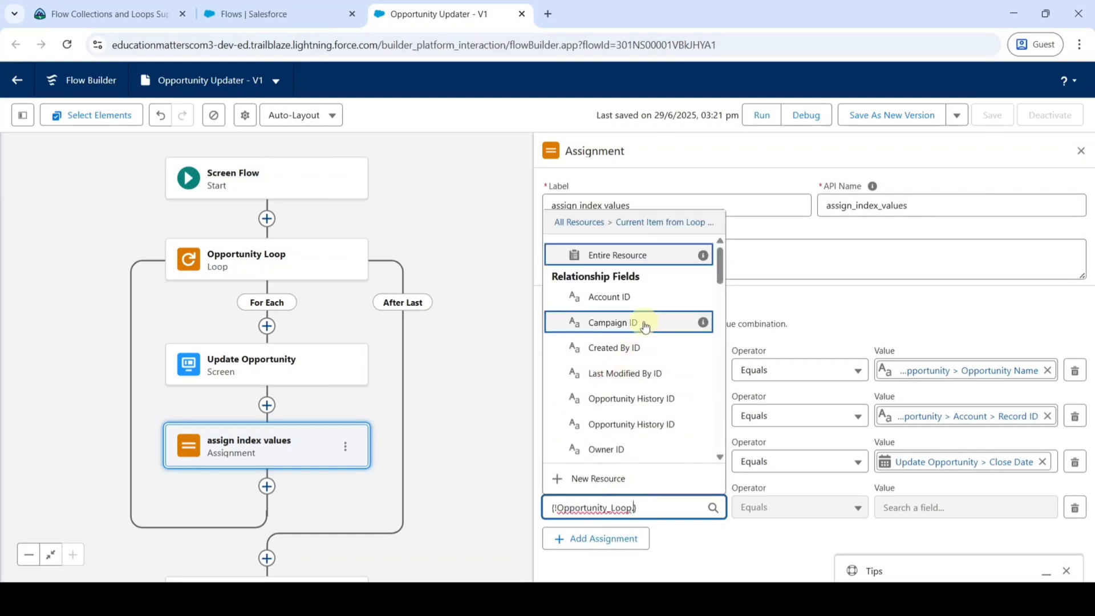
pyautogui.scroll(-3, 640, 328)
pyautogui.scroll(-4, 648, 355)
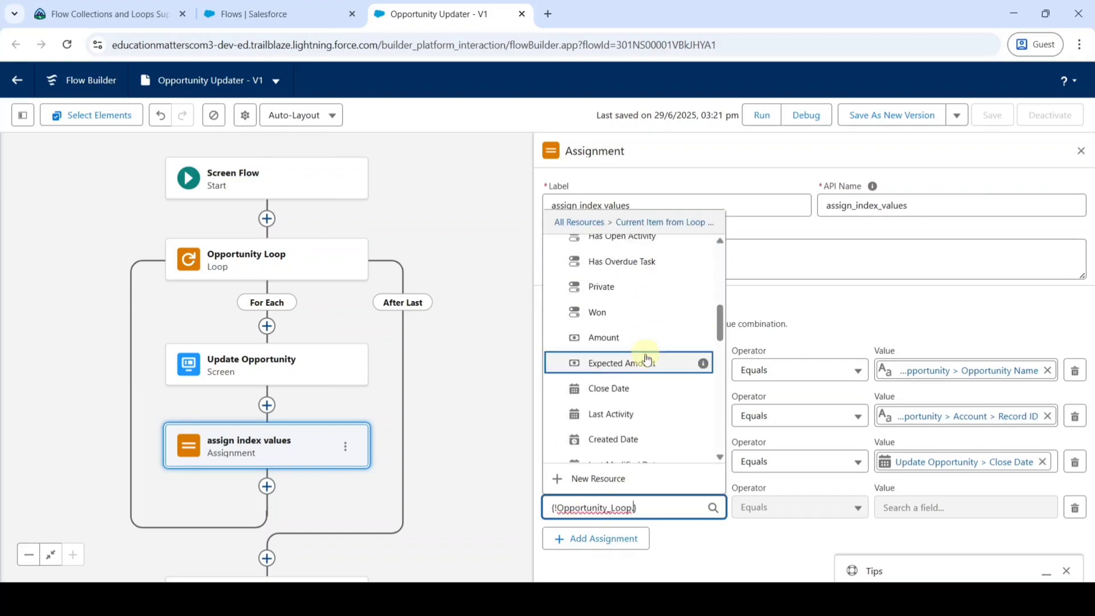
pyautogui.write('.dw')
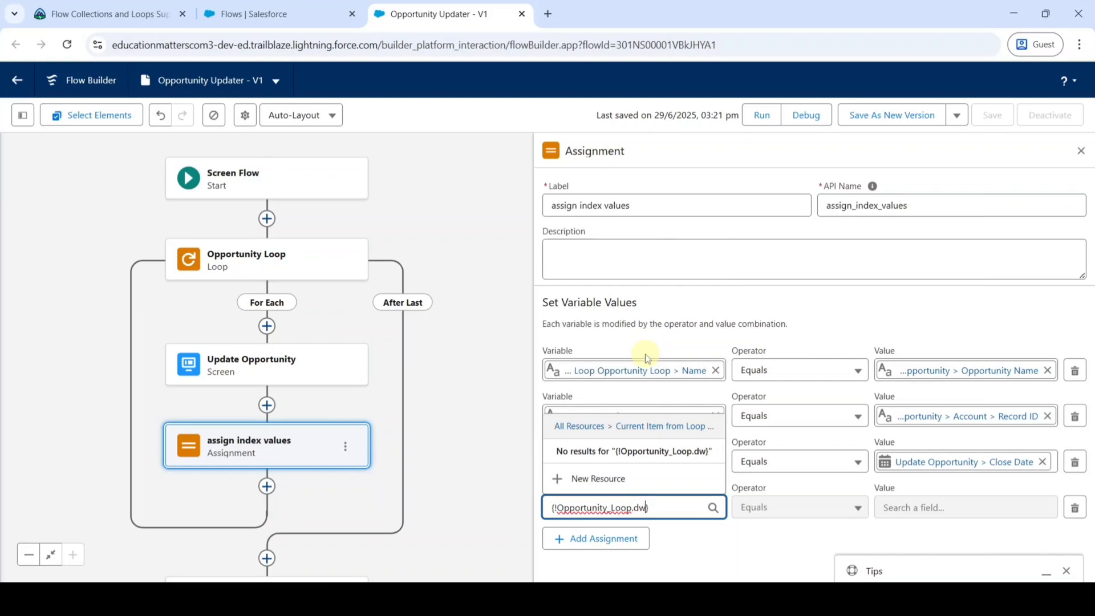
pyautogui.press('BackSpace')
pyautogui.write('esc')
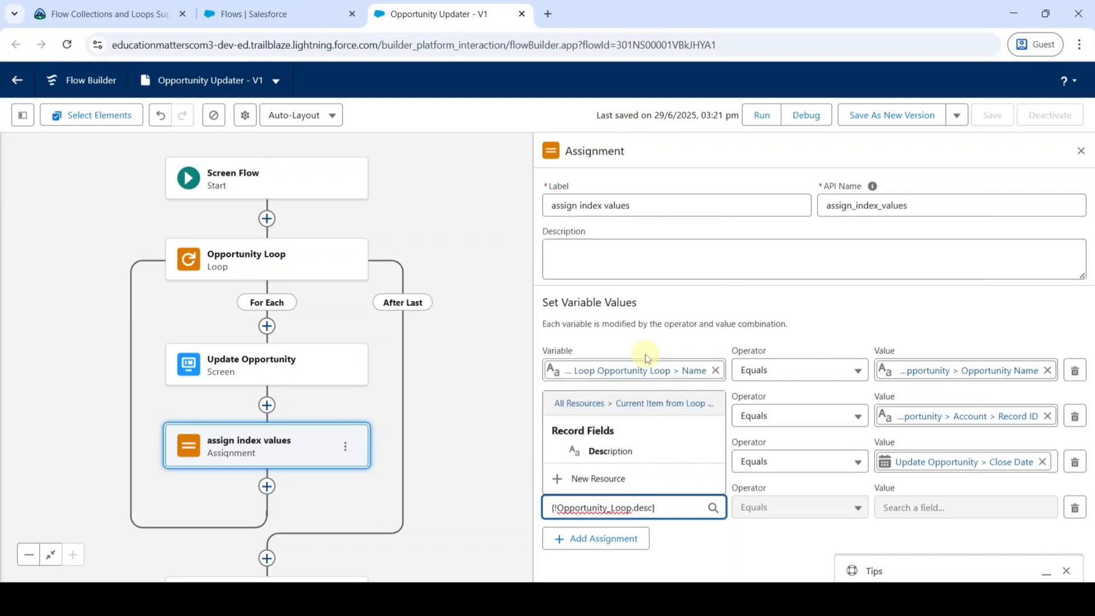
pyautogui.click(613, 451)
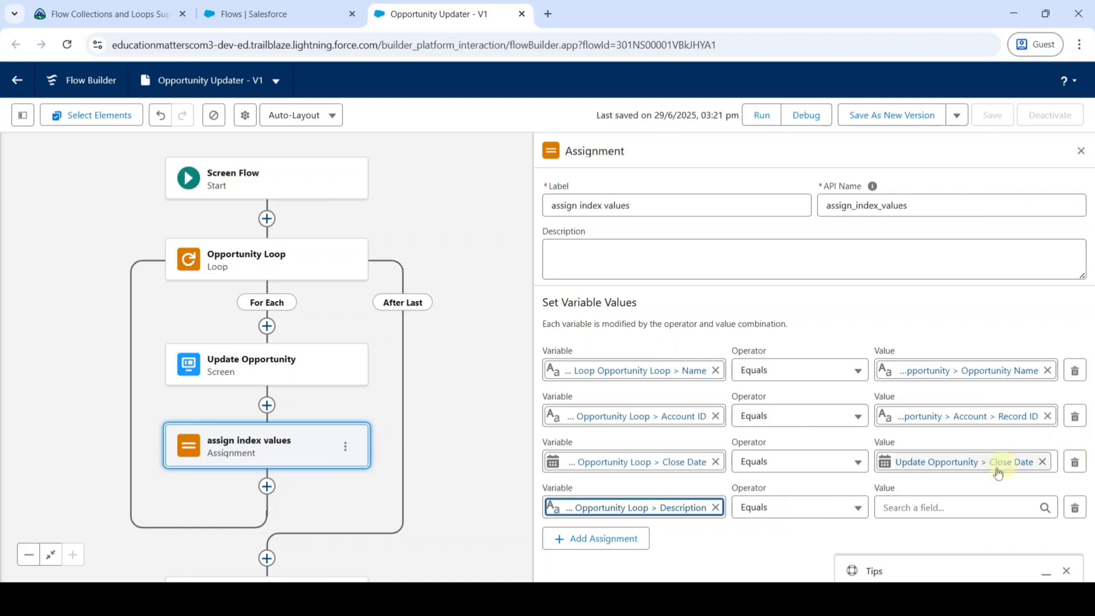
pyautogui.click(932, 511)
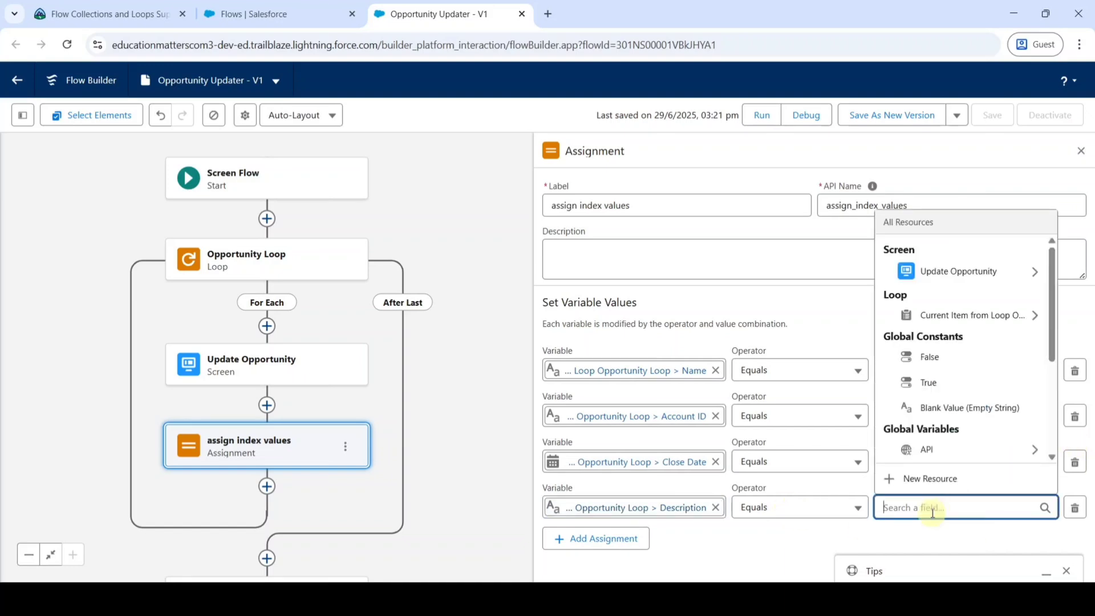
pyautogui.write('Opp_de')
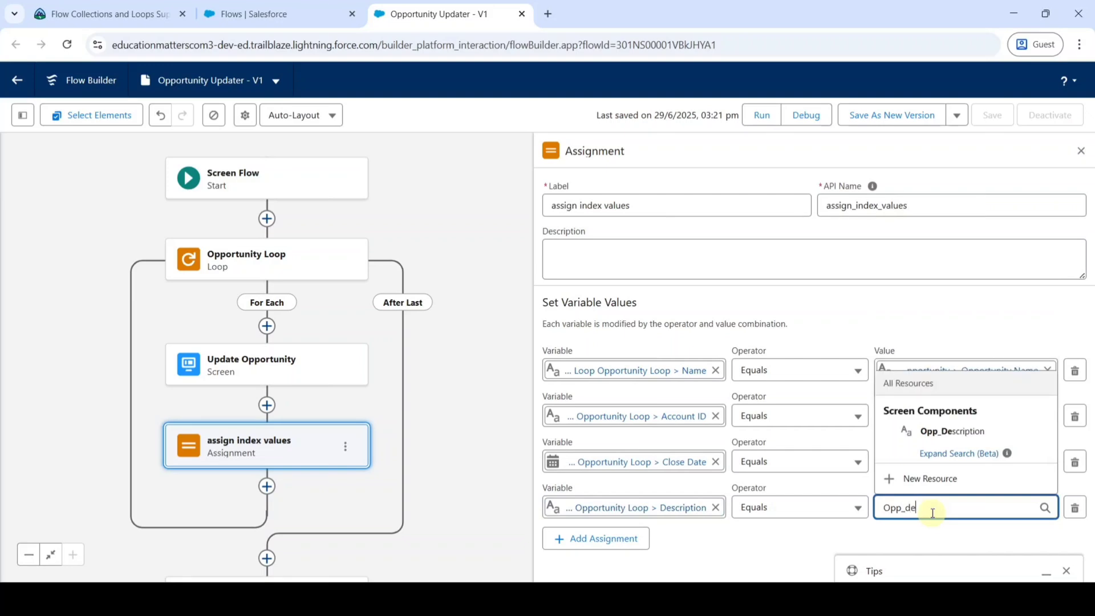
pyautogui.click(933, 434)
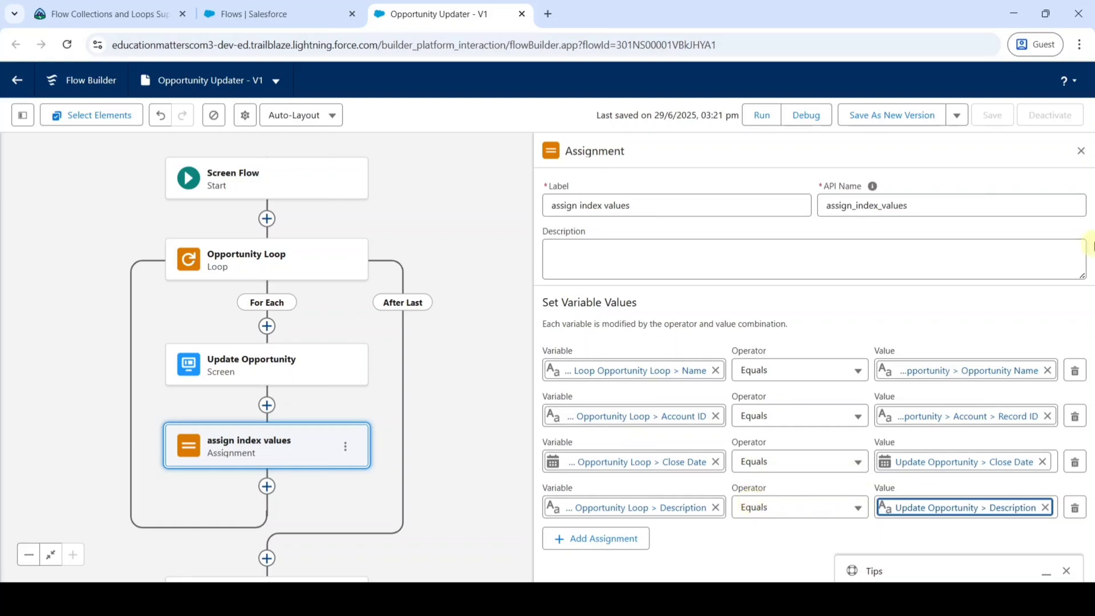
# Step: Insert another Assignment element below assign index values within the Opportunity Loop
pyautogui.click(1082, 152)
pyautogui.moveTo(495, 455); pyautogui.dragTo(748, 325)
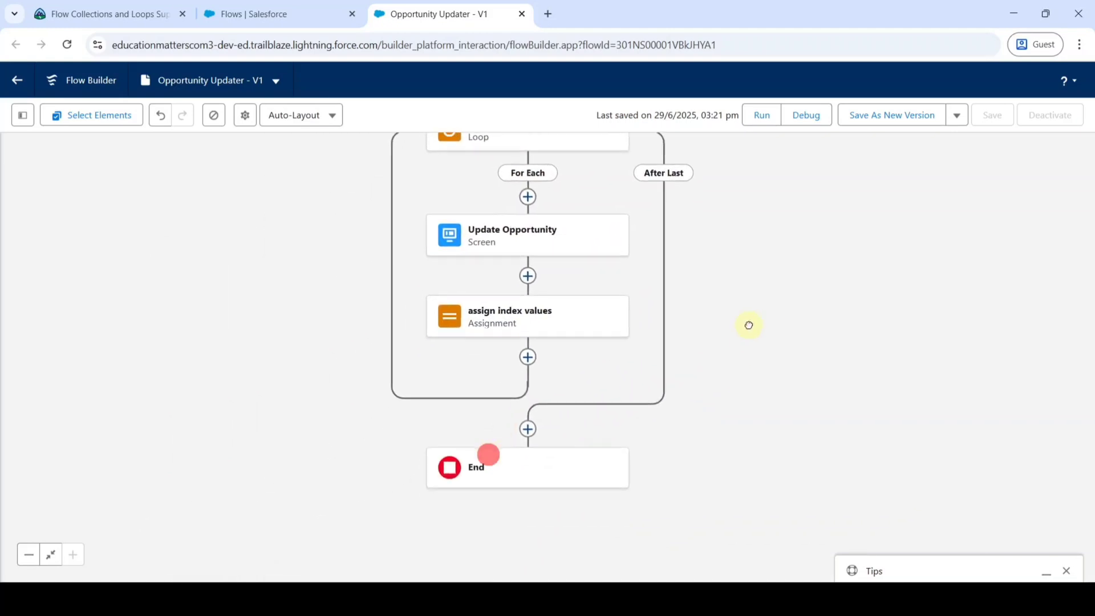
pyautogui.click(528, 357)
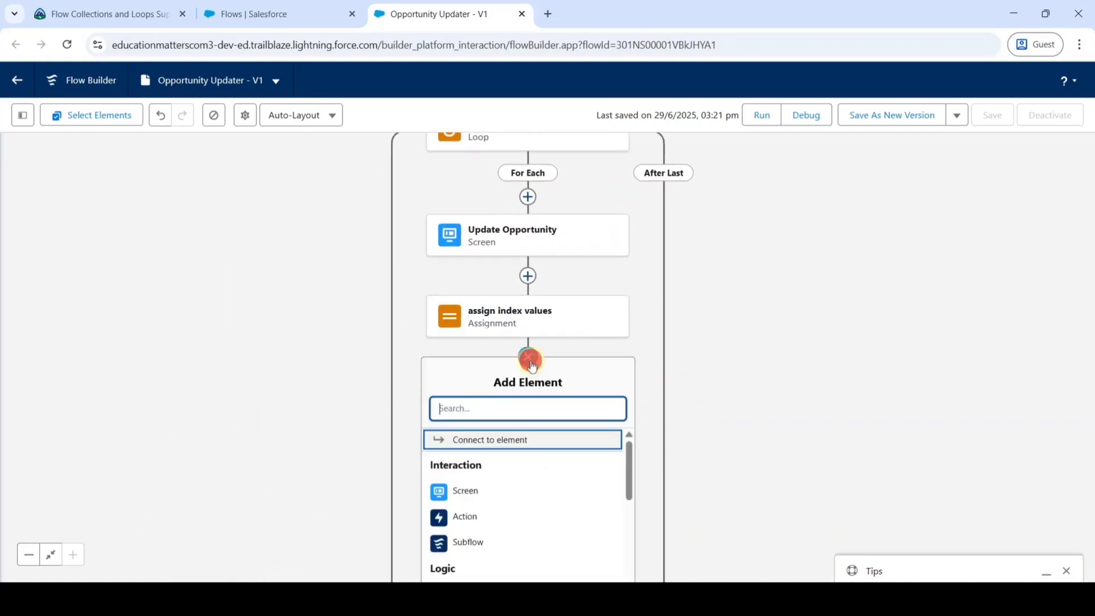
pyautogui.click(462, 414)
pyautogui.write('assi')
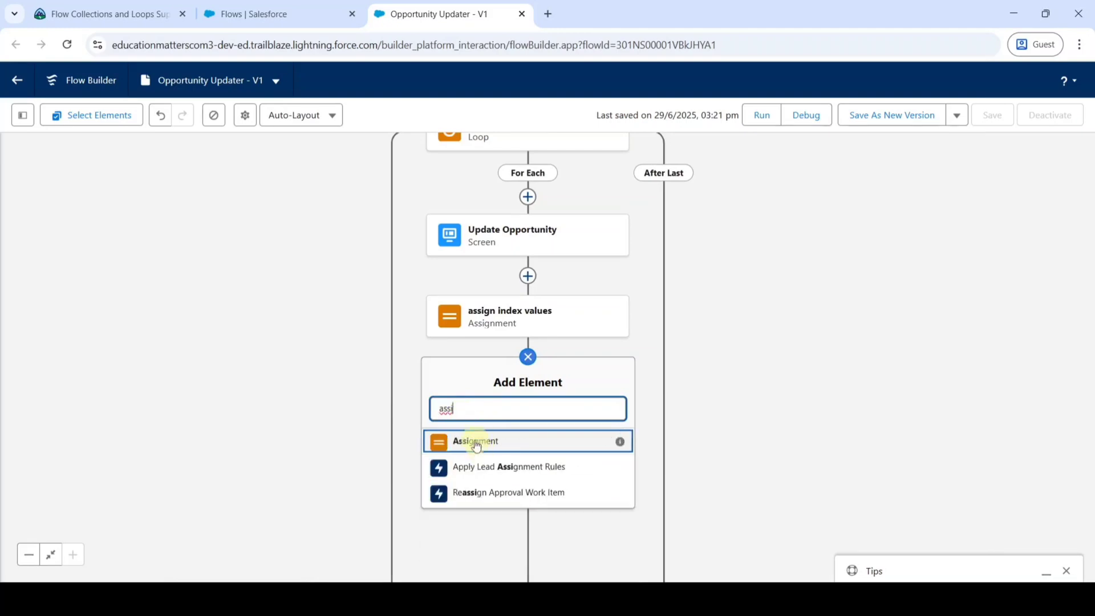
pyautogui.click(476, 440)
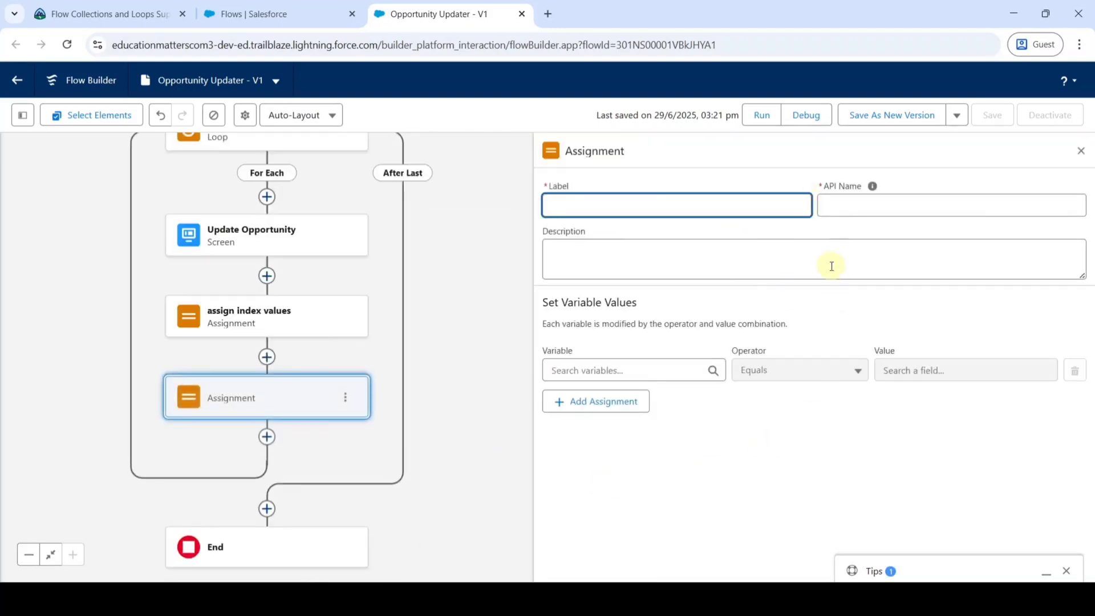
# Step: Label the assignment 'assign collection records' and browse the resources for its first variable
pyautogui.click(594, 199)
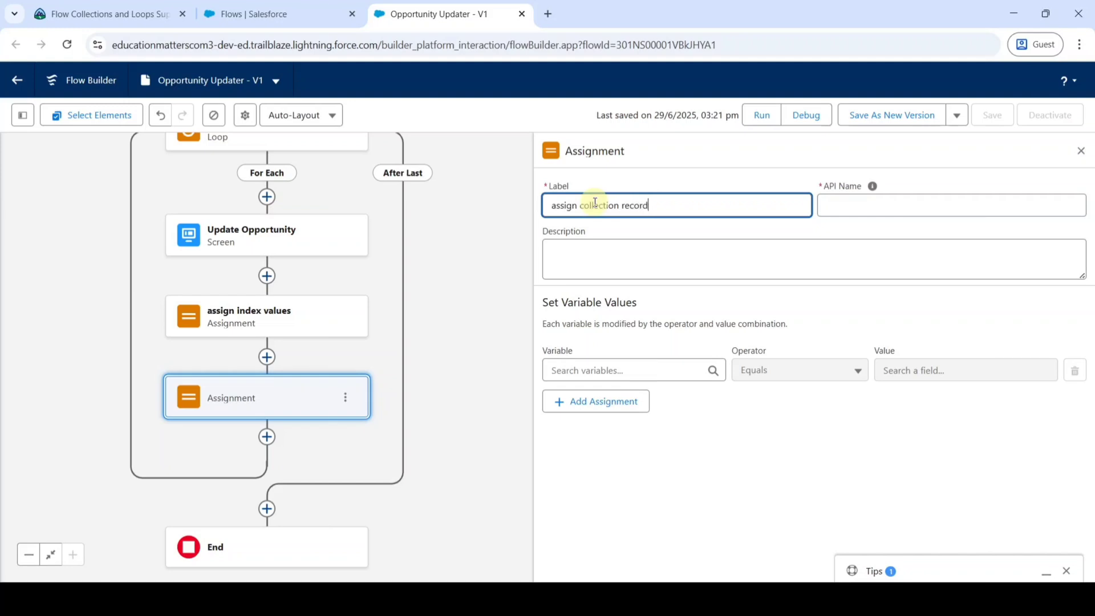
pyautogui.click(619, 169)
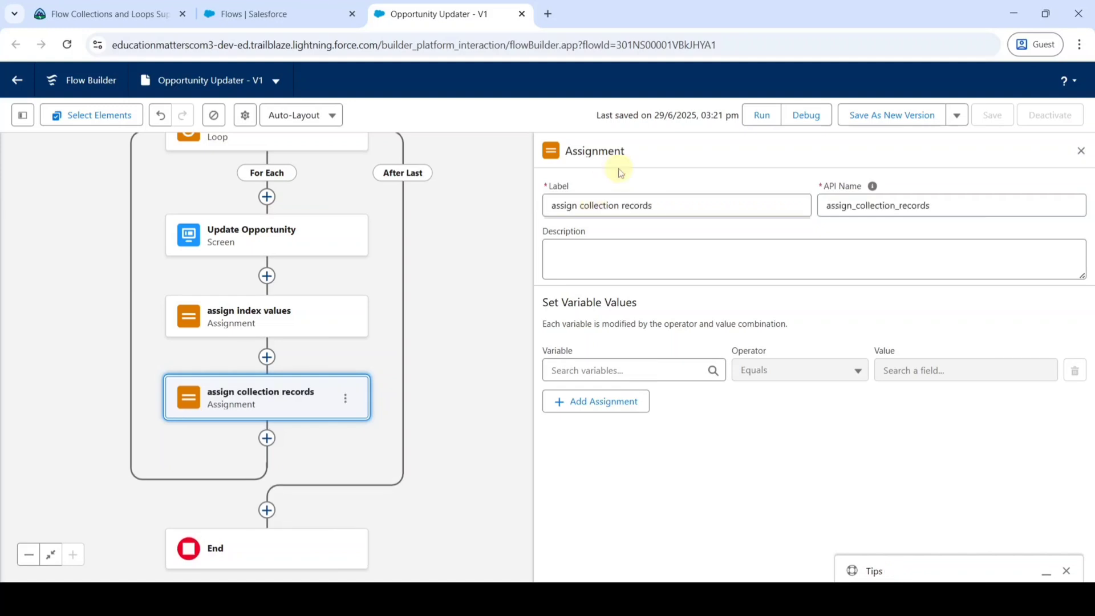
pyautogui.click(584, 371)
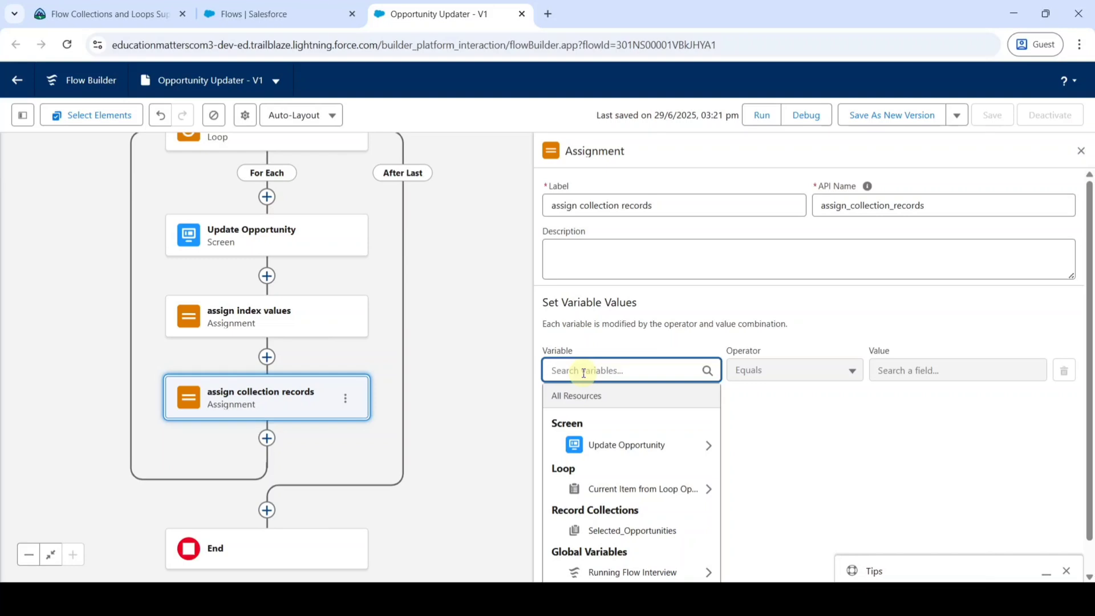
pyautogui.scroll(-1, 597, 431)
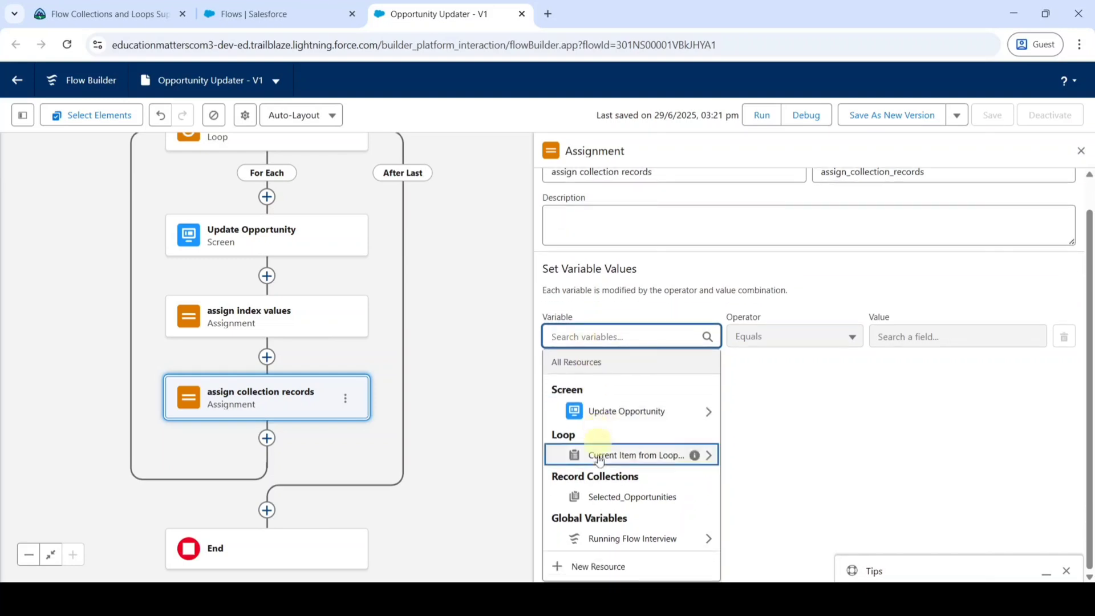
# Step: Create variable collectionopportunity: Record data type, multiple values, Opportunity object
pyautogui.click(586, 568)
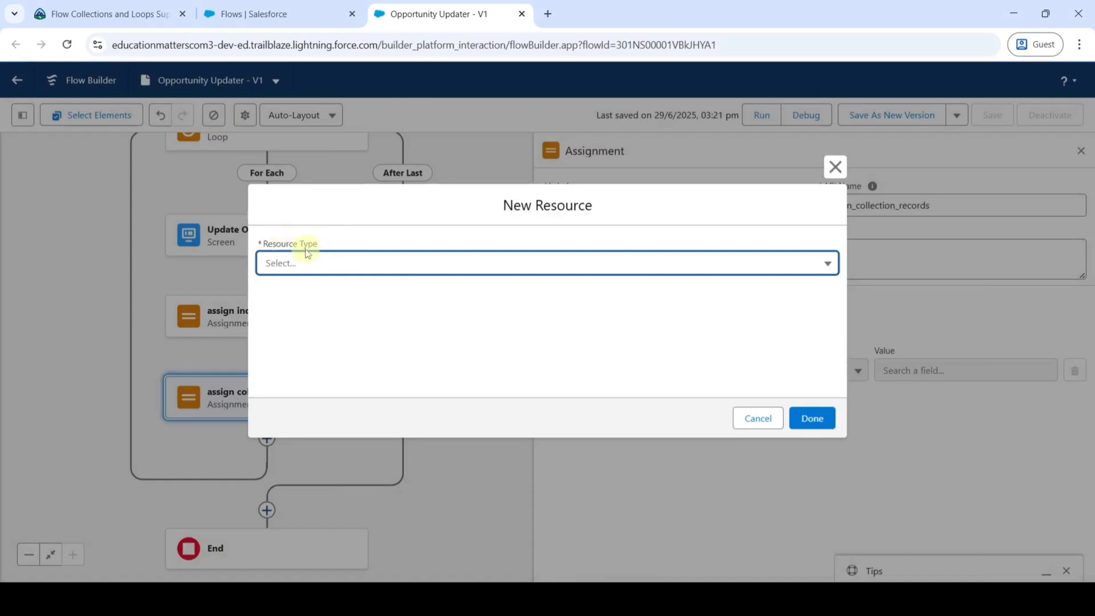
pyautogui.click(311, 264)
pyautogui.click(322, 289)
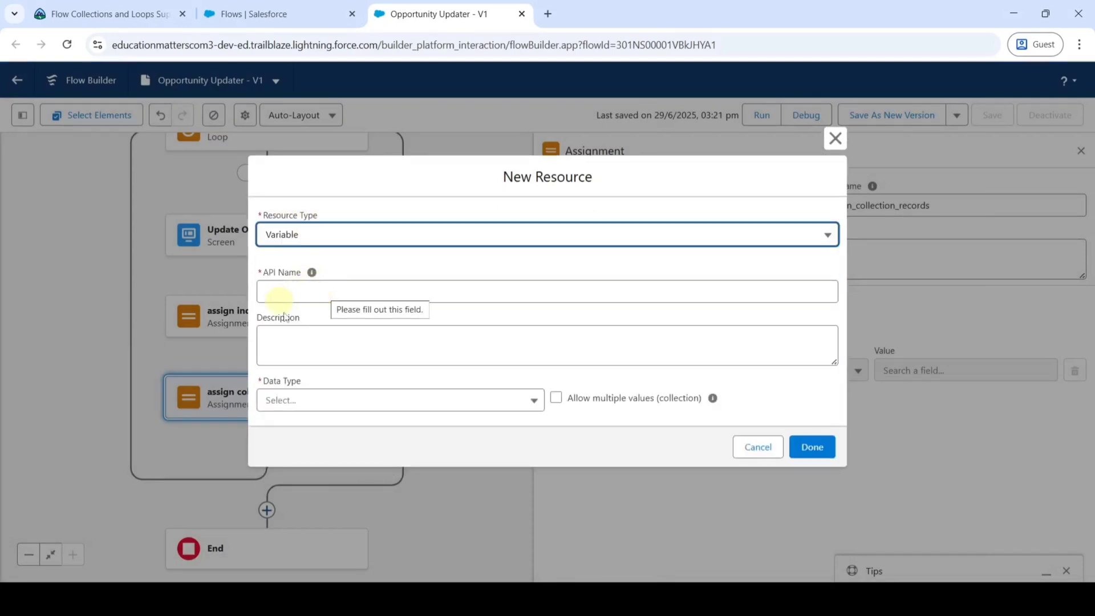
pyautogui.click(298, 290)
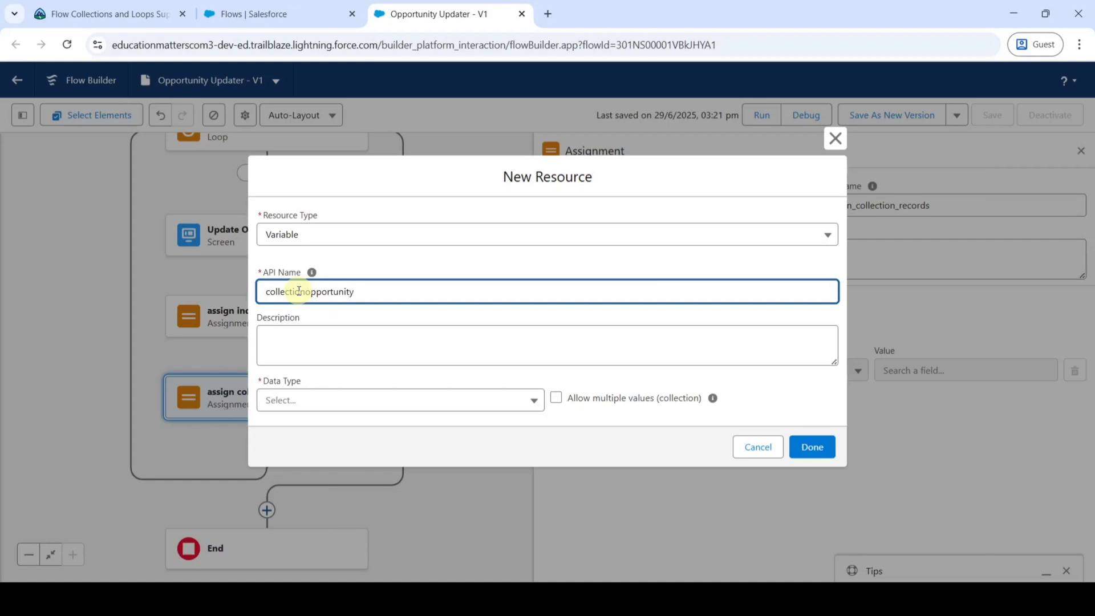
pyautogui.click(368, 270)
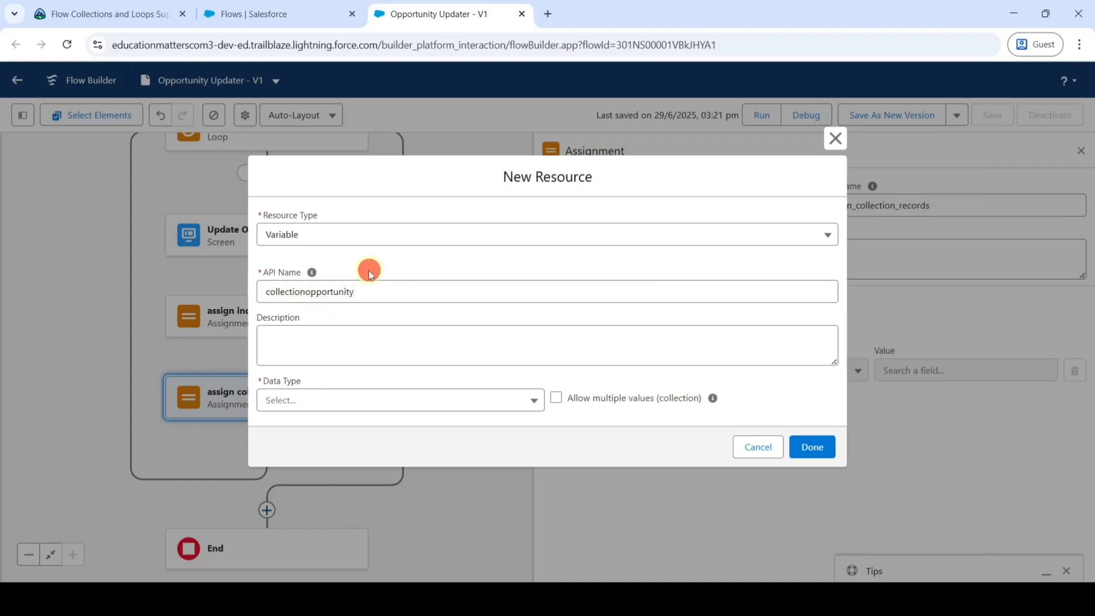
pyautogui.click(328, 400)
pyautogui.click(302, 230)
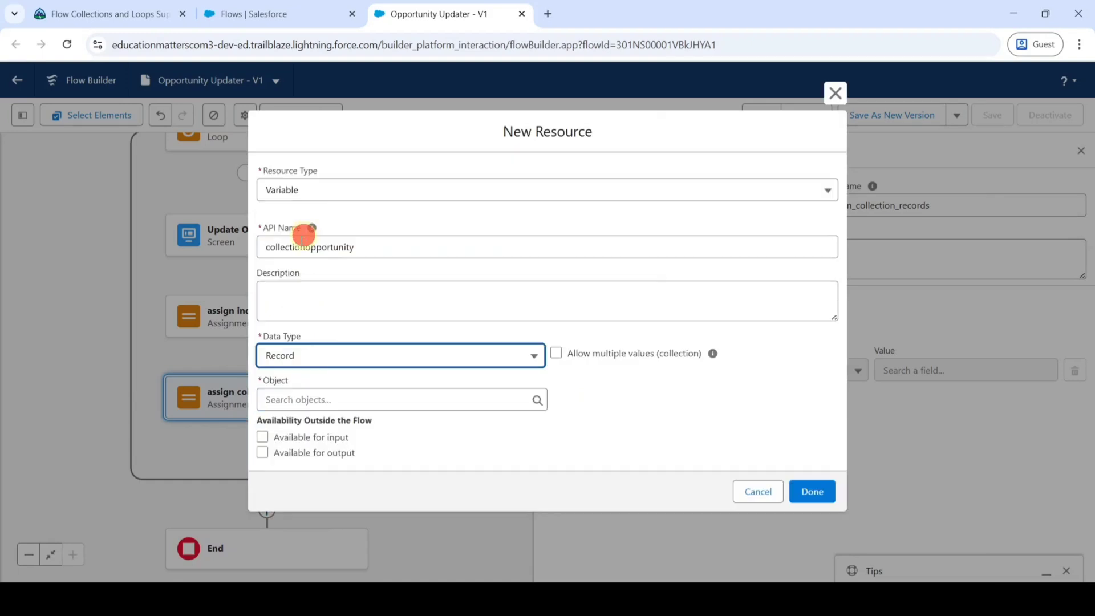
pyautogui.click(556, 354)
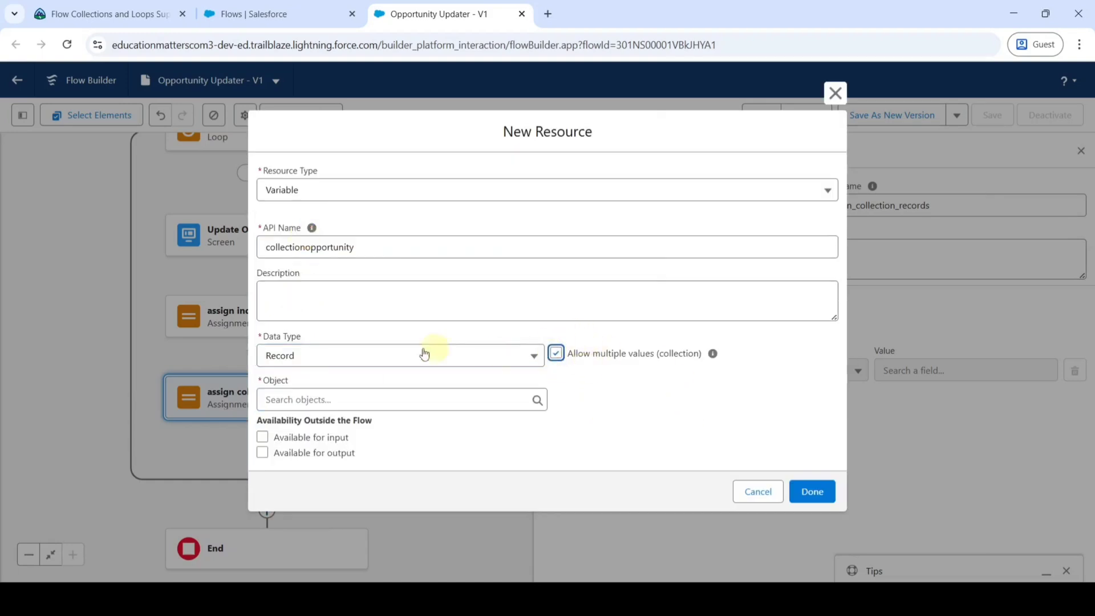
pyautogui.click(333, 402)
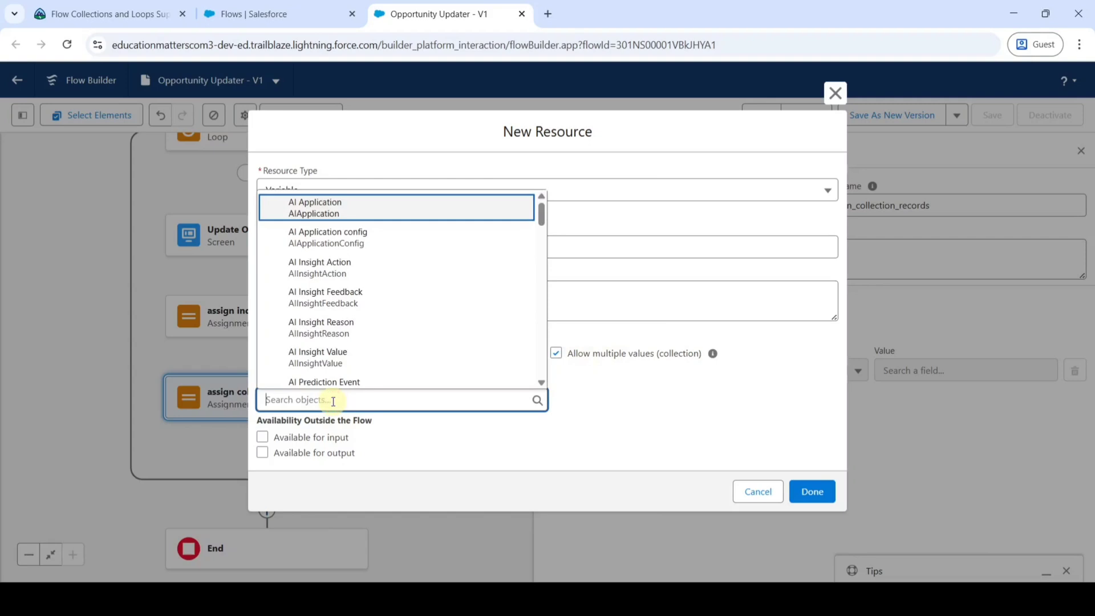
pyautogui.write('oppo')
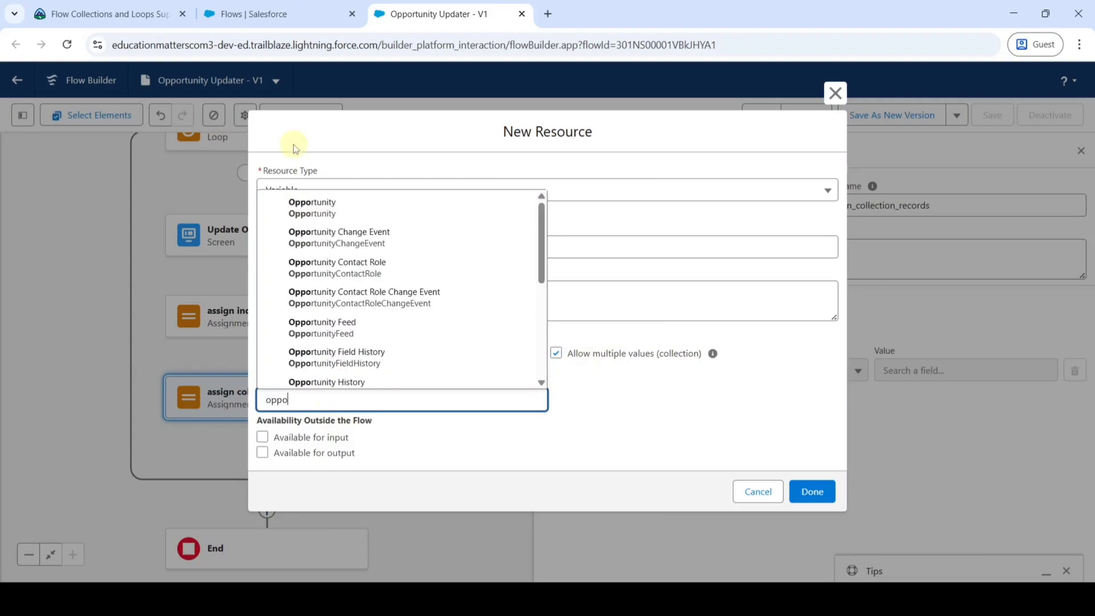
pyautogui.click(310, 206)
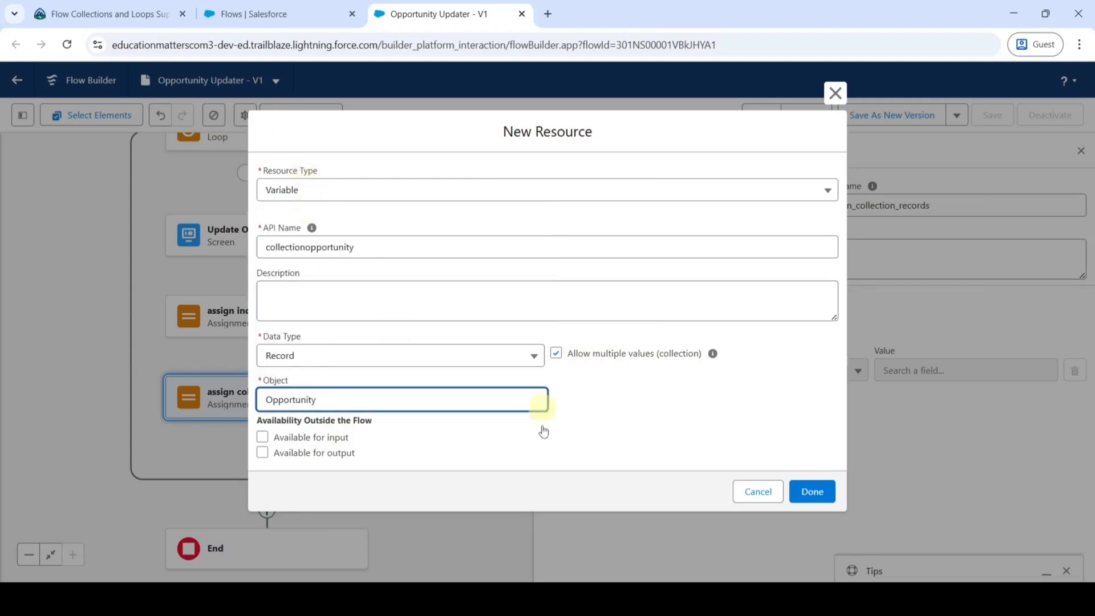
pyautogui.click(810, 494)
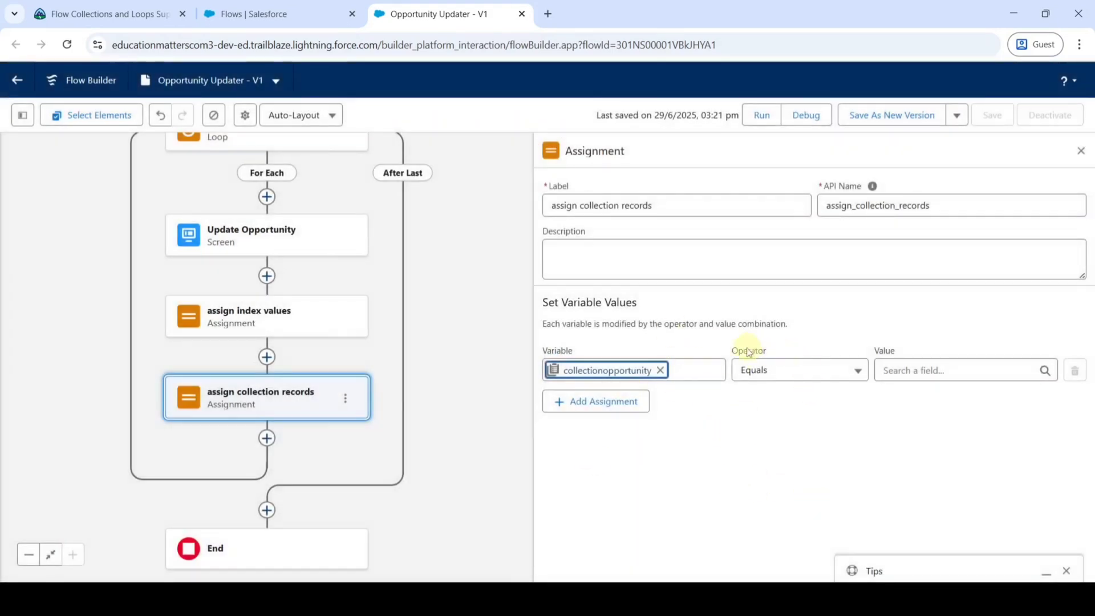
# Step: Set the operator to Add with value Opportunity_Loop's entire current item
pyautogui.click(760, 371)
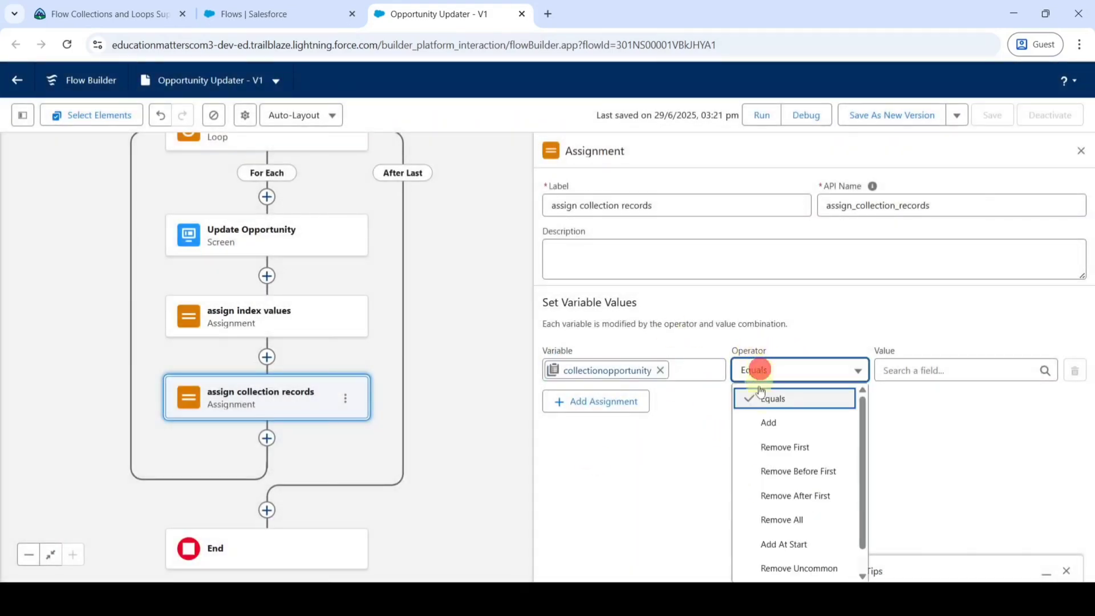
pyautogui.click(771, 419)
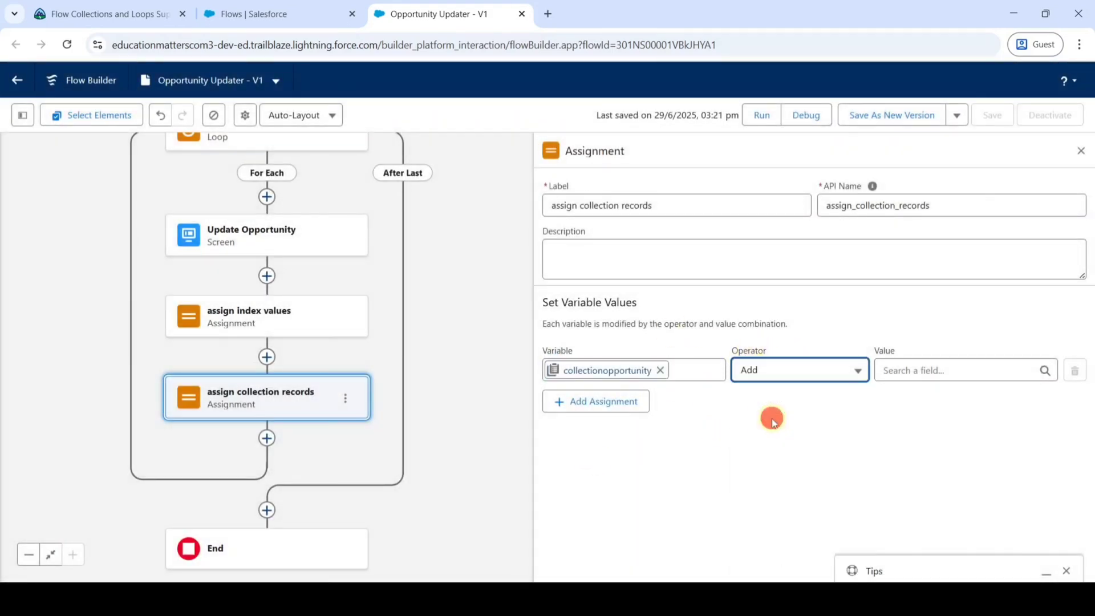
pyautogui.click(920, 371)
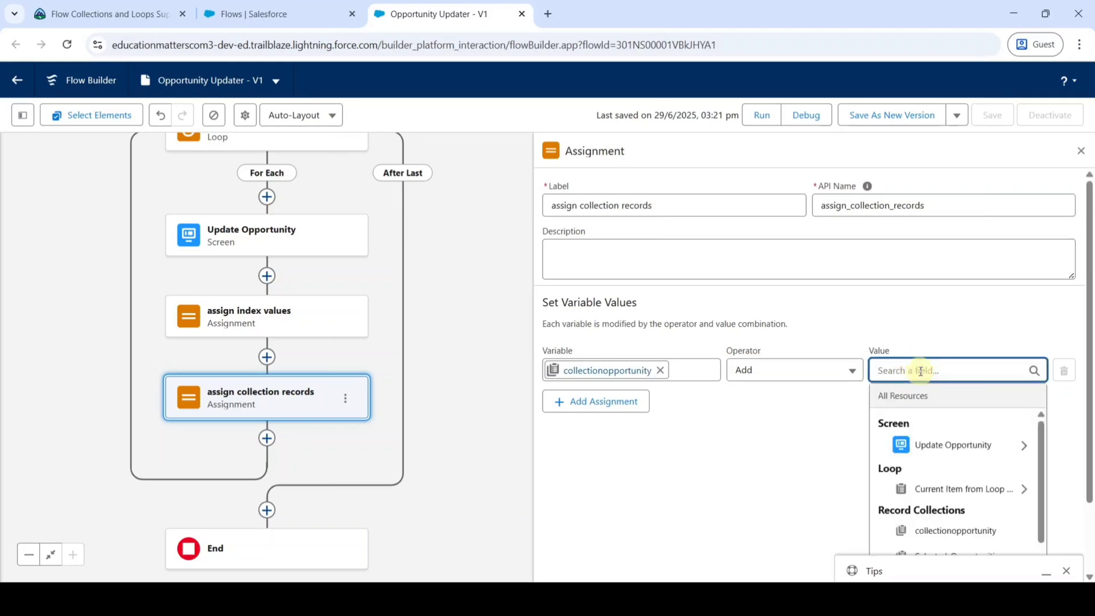
pyautogui.click(978, 490)
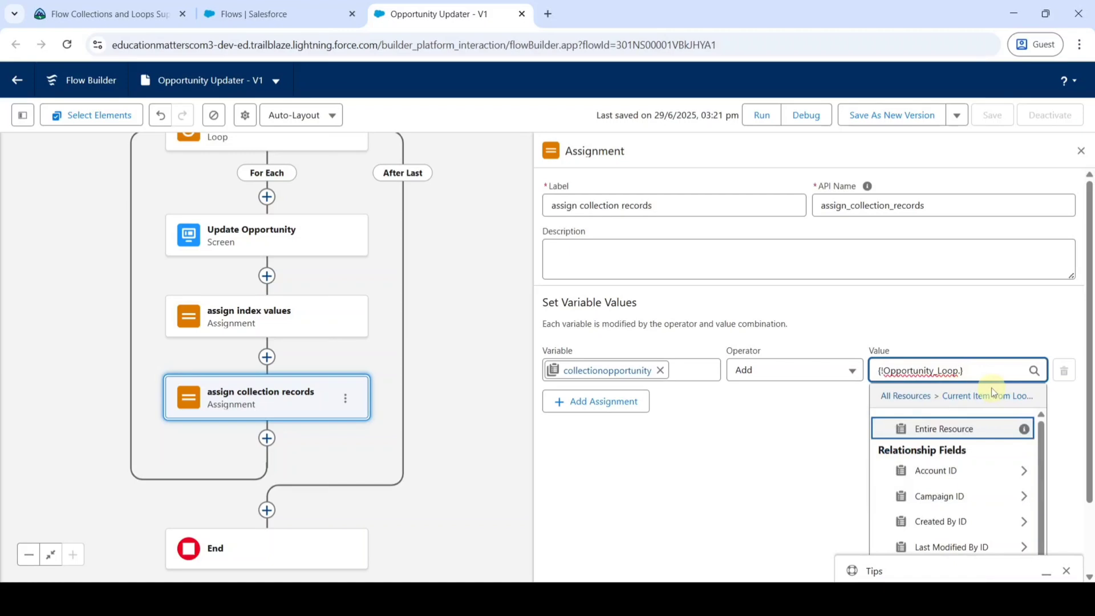
pyautogui.click(978, 341)
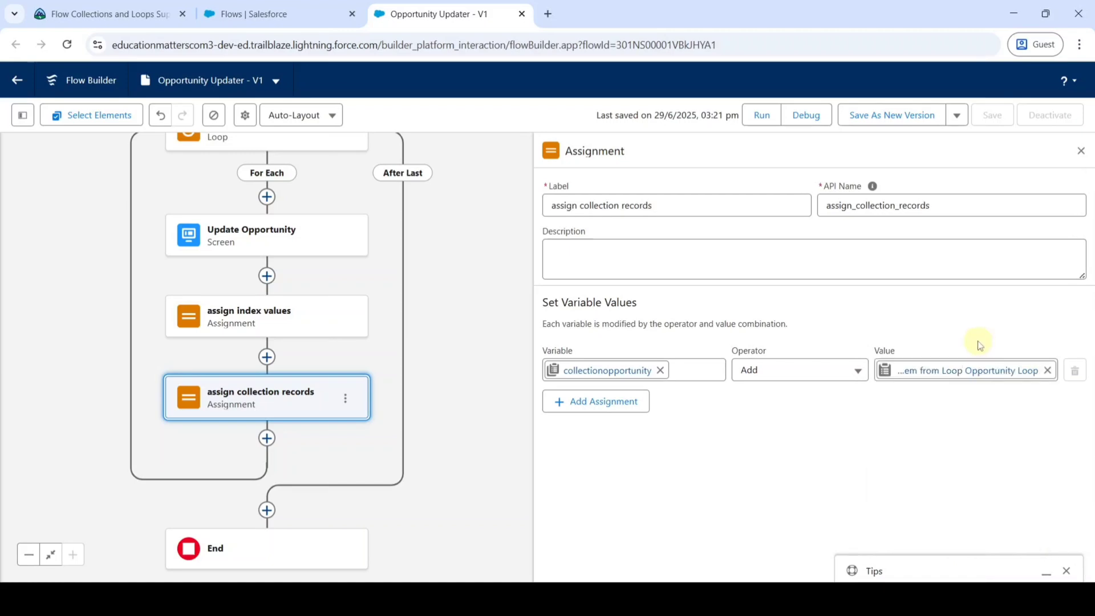
pyautogui.click(1081, 151)
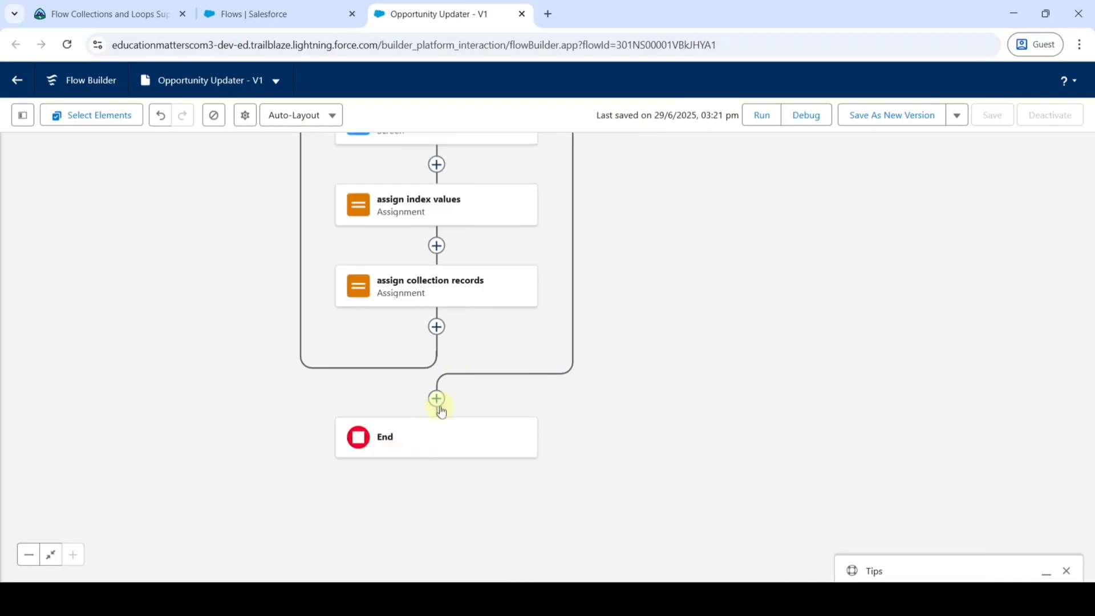
# Step: Insert an Update Records element after the loop labelled 'update opportunities'
pyautogui.click(437, 401)
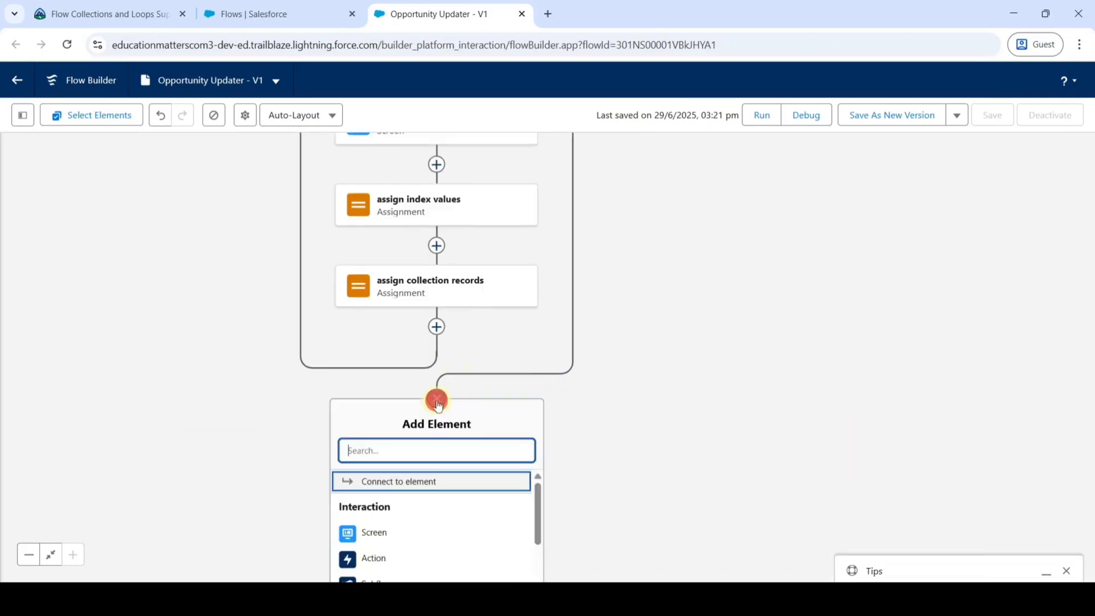
pyautogui.click(414, 451)
pyautogui.write('up')
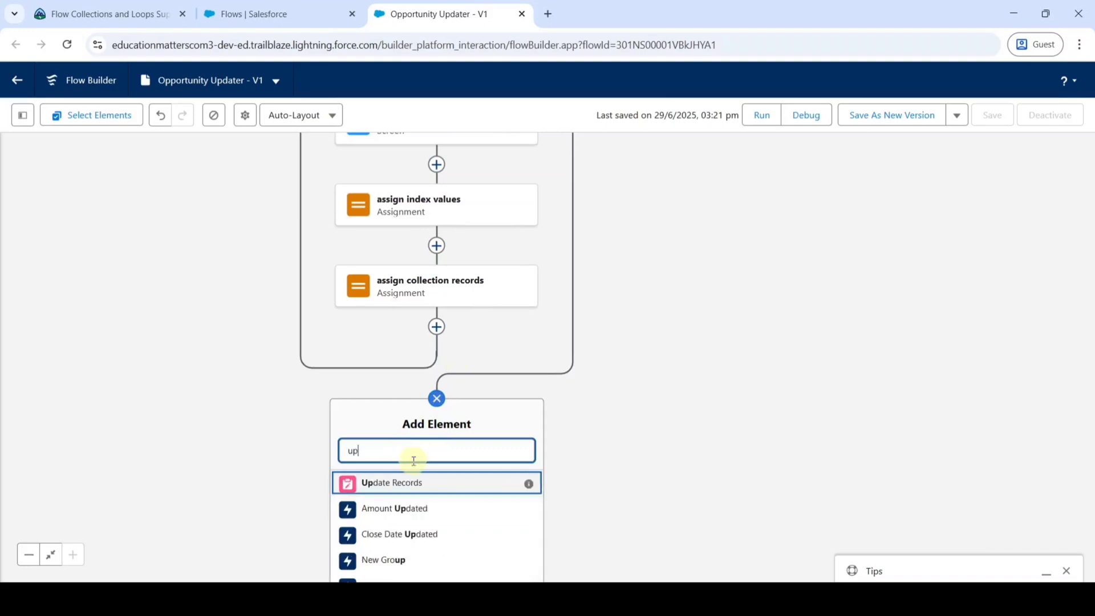
pyautogui.click(386, 484)
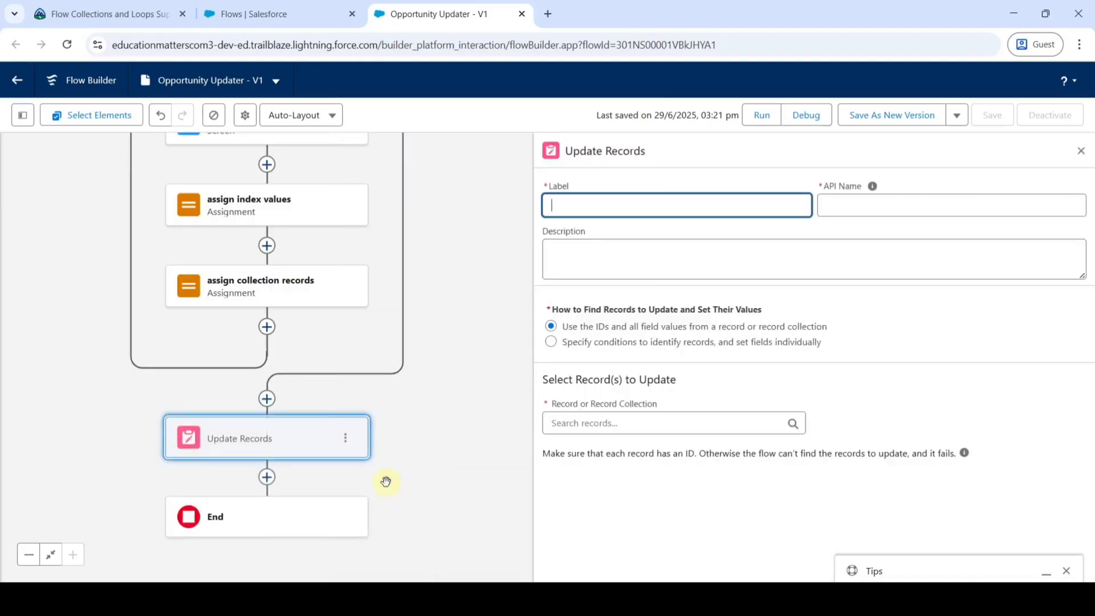
pyautogui.click(579, 209)
pyautogui.write('u')
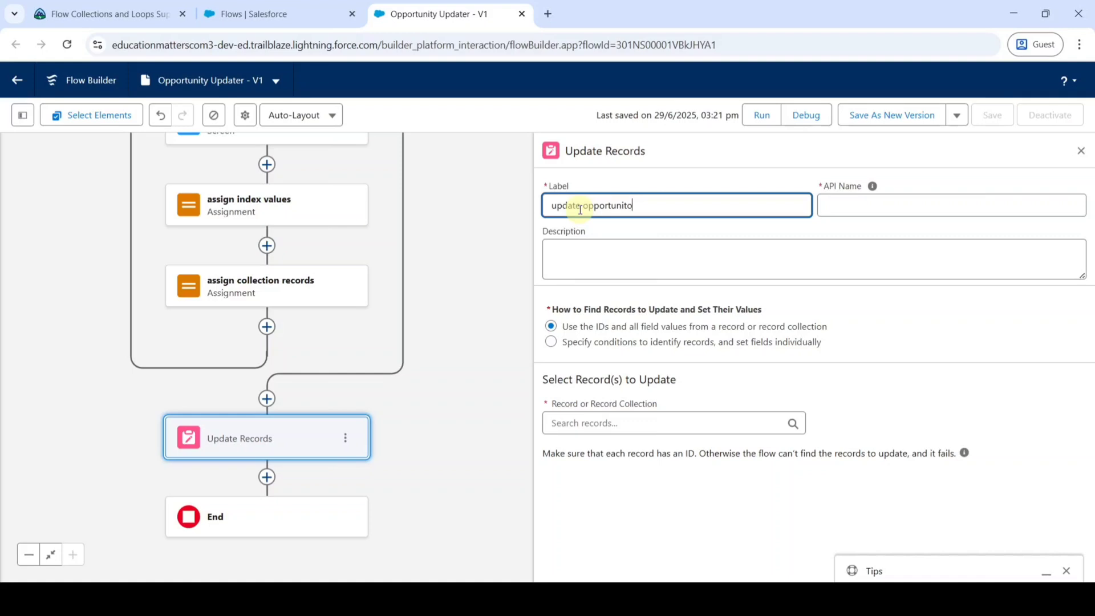
pyautogui.write('pdate opportunities')
pyautogui.click(587, 189)
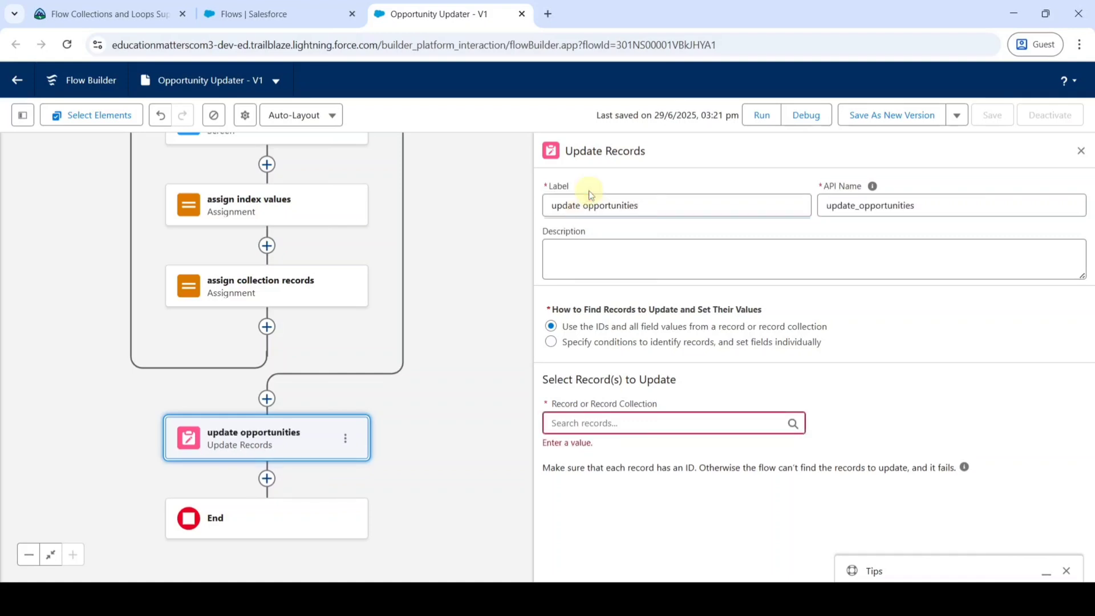
# Step: Have update opportunities update the records in collectionopportunity
pyautogui.click(600, 425)
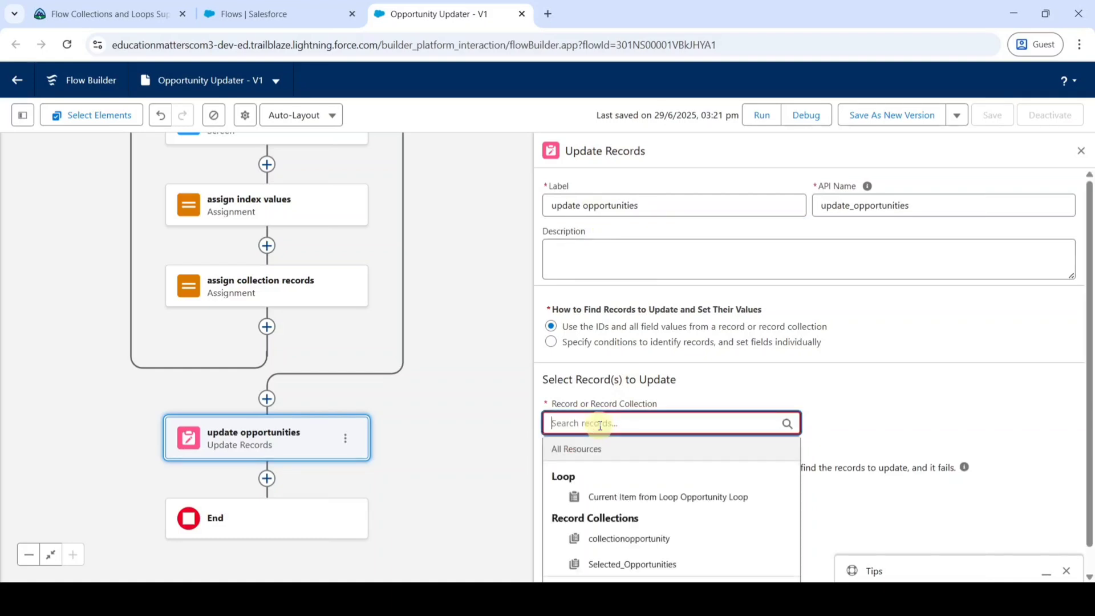
pyautogui.click(645, 542)
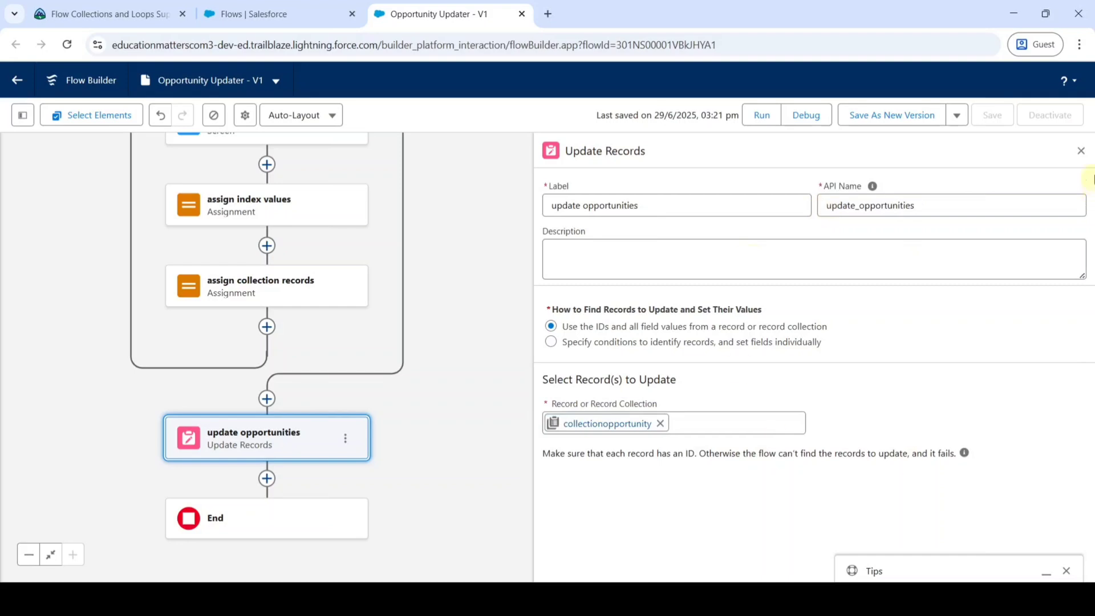
pyautogui.click(1081, 151)
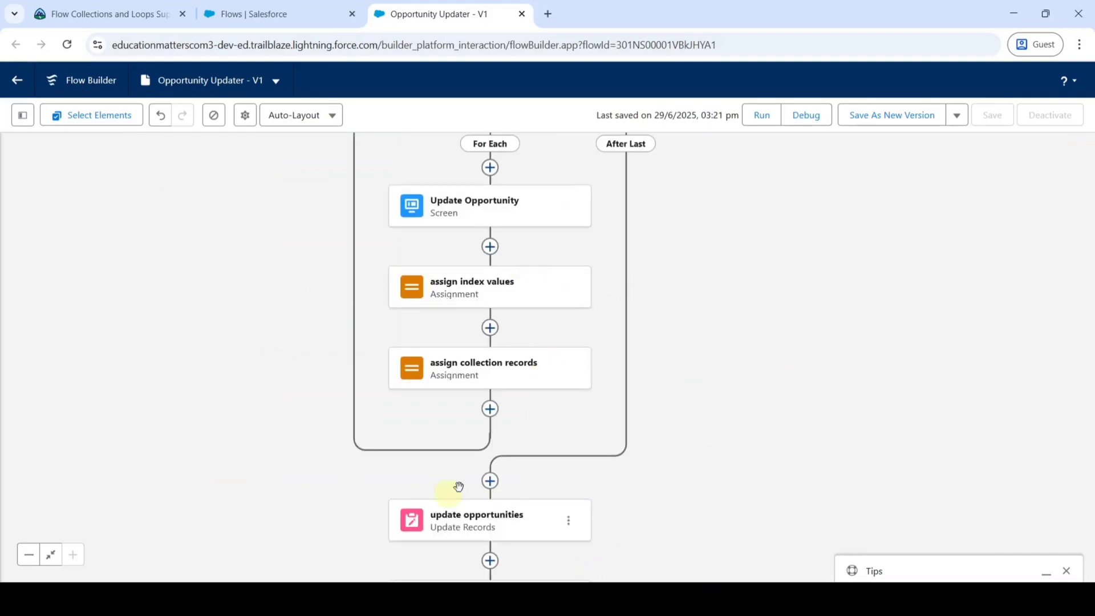
# Step: Save Opportunity Updater as Version 2, activate it, and return to the Trailhead tab
pyautogui.click(886, 120)
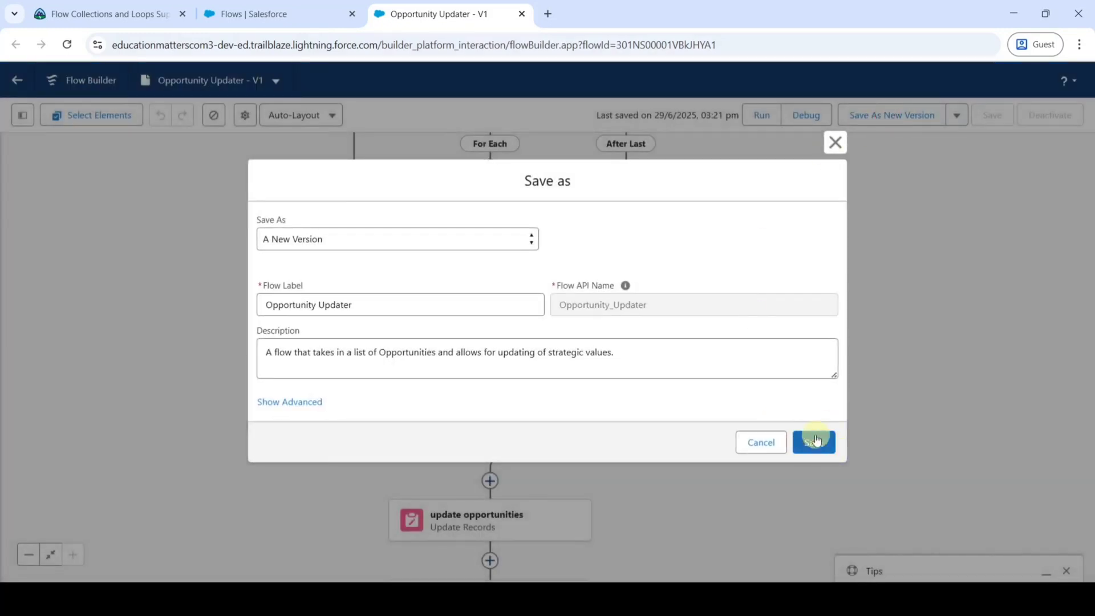
pyautogui.click(811, 444)
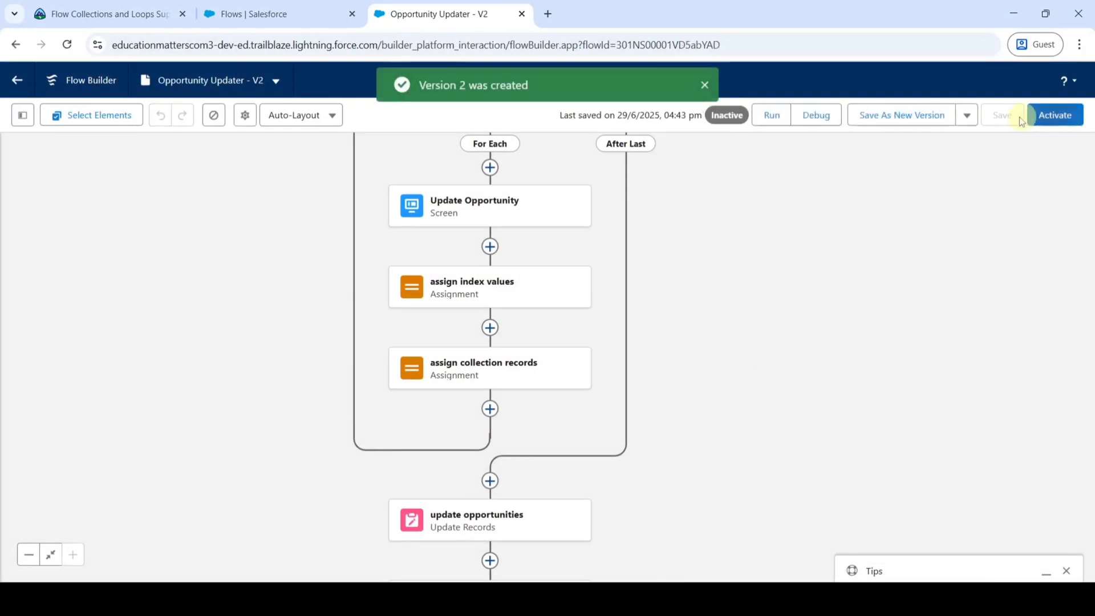
pyautogui.click(1053, 115)
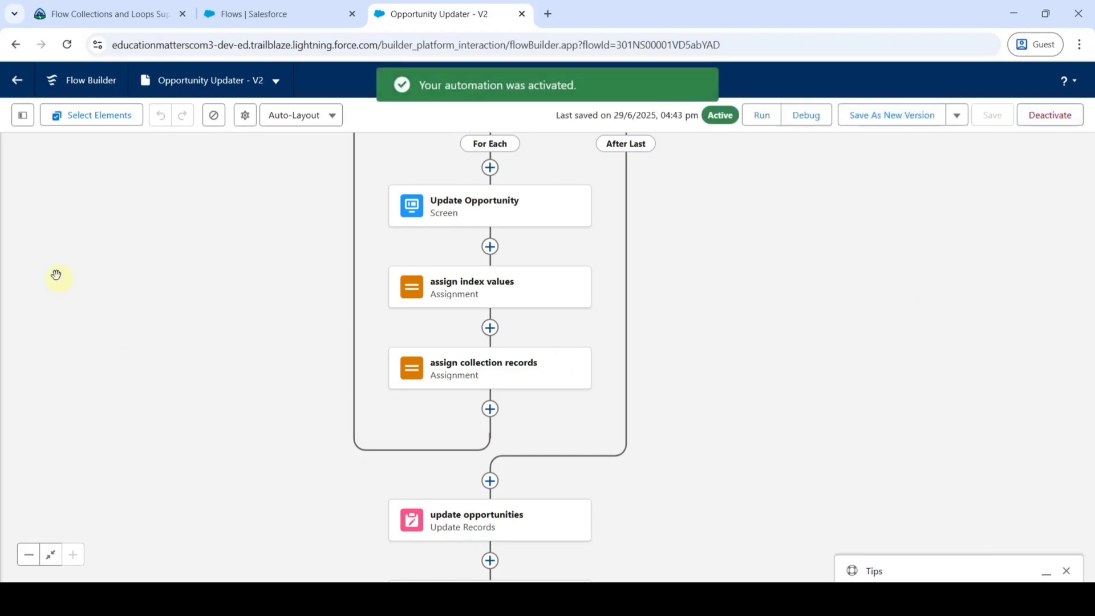
pyautogui.click(90, 17)
# Step: Check challenge 2, 'Configure a Screen Flow to Collect and Save User Changes', against the org
pyautogui.scroll(-15, 640, 308)
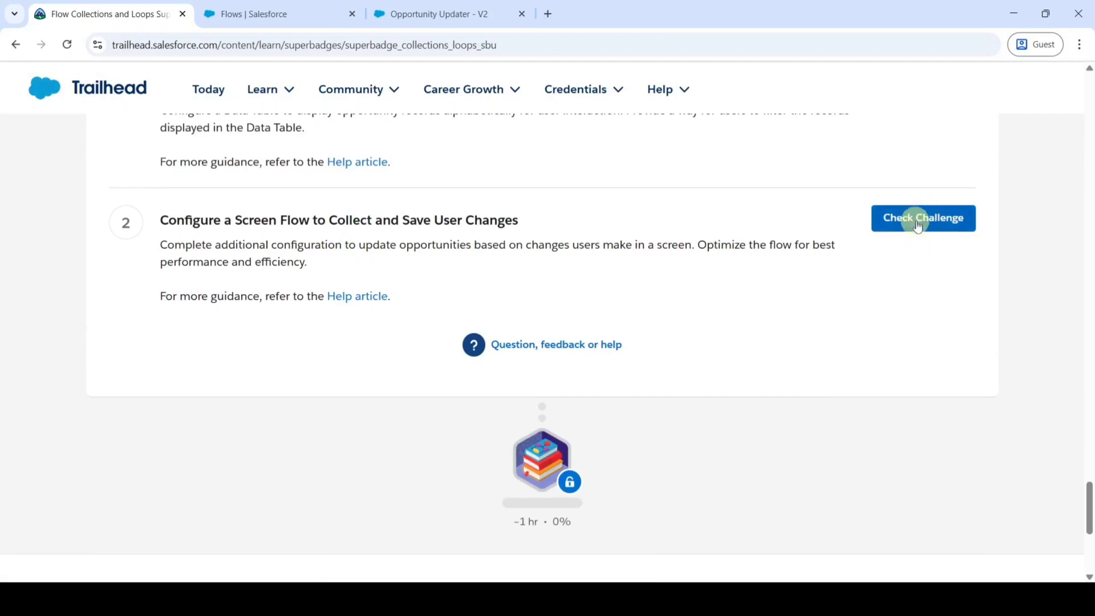
pyautogui.click(922, 217)
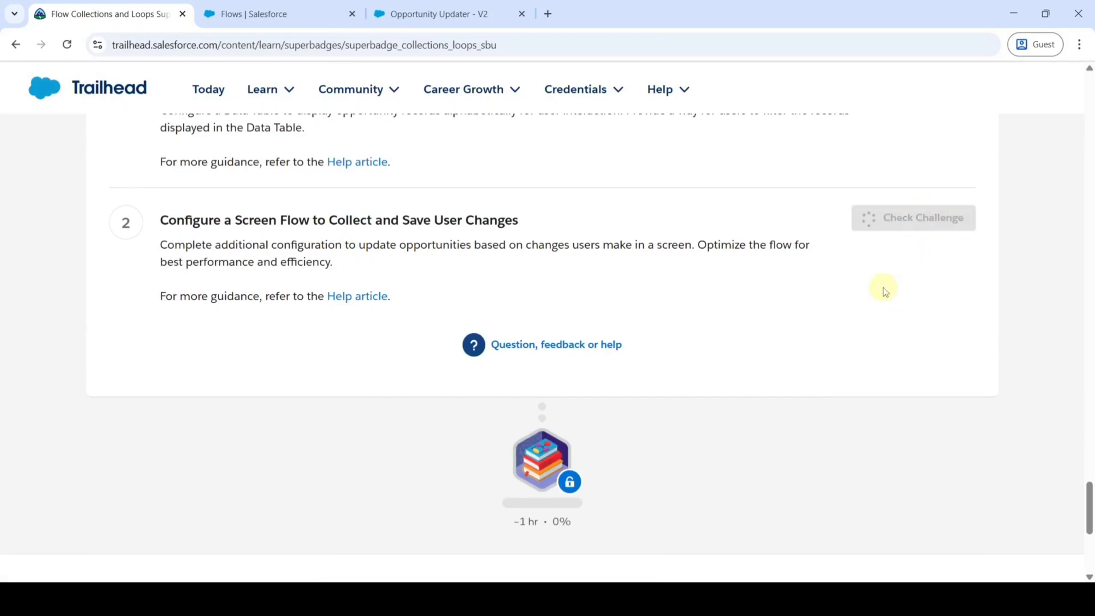